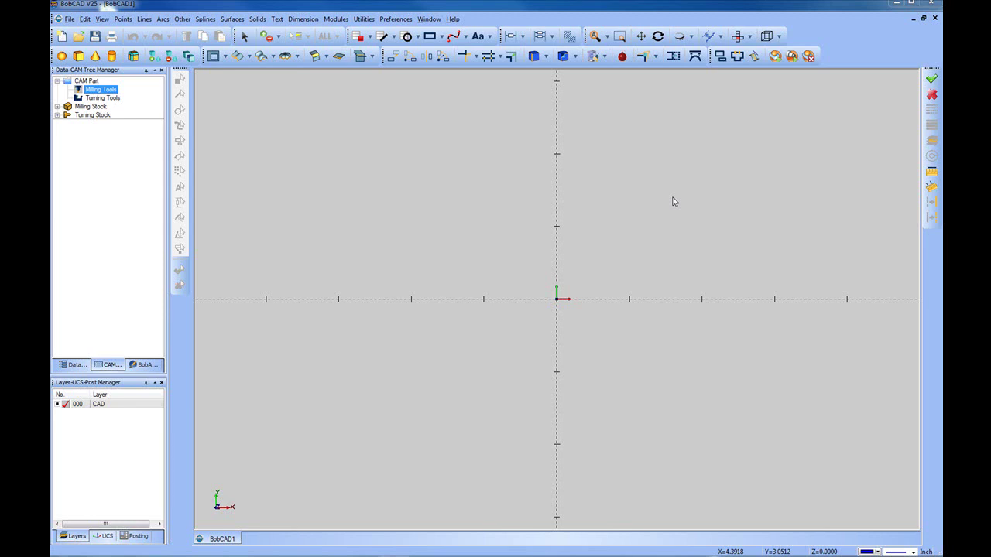
- Show the Default submenu for Milling Tools under CAM Part in the CAM tree
click(68, 82)
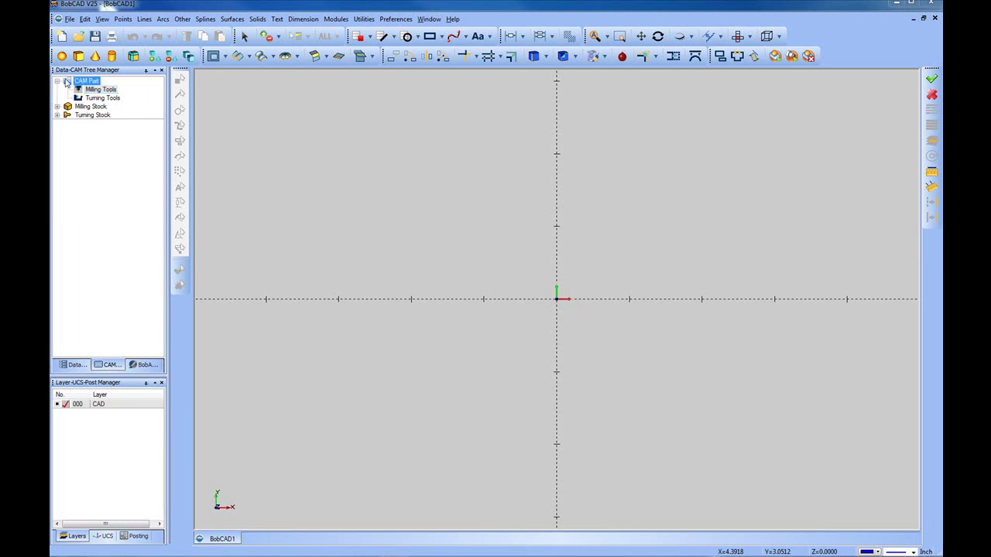
click(95, 90)
right_click(94, 90)
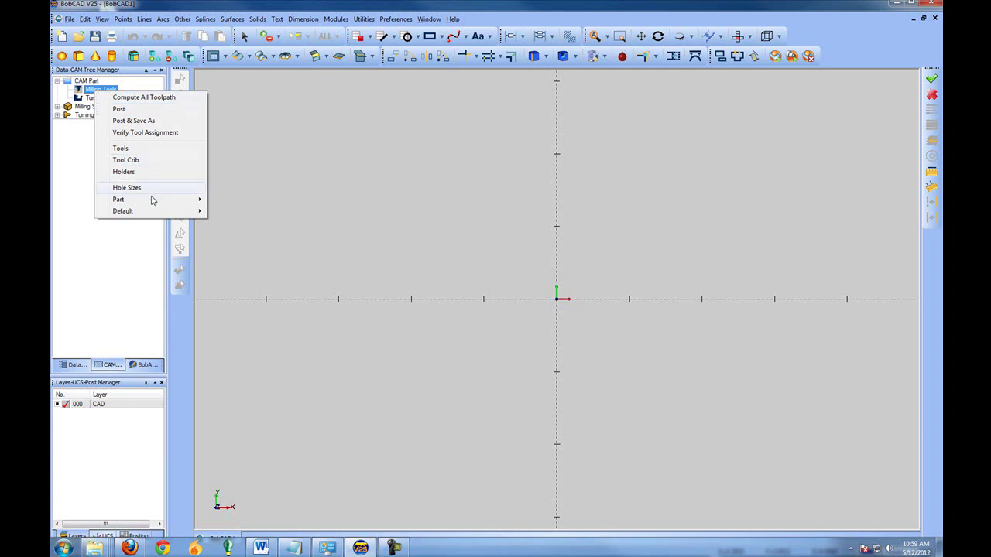
mouse_move(154, 216)
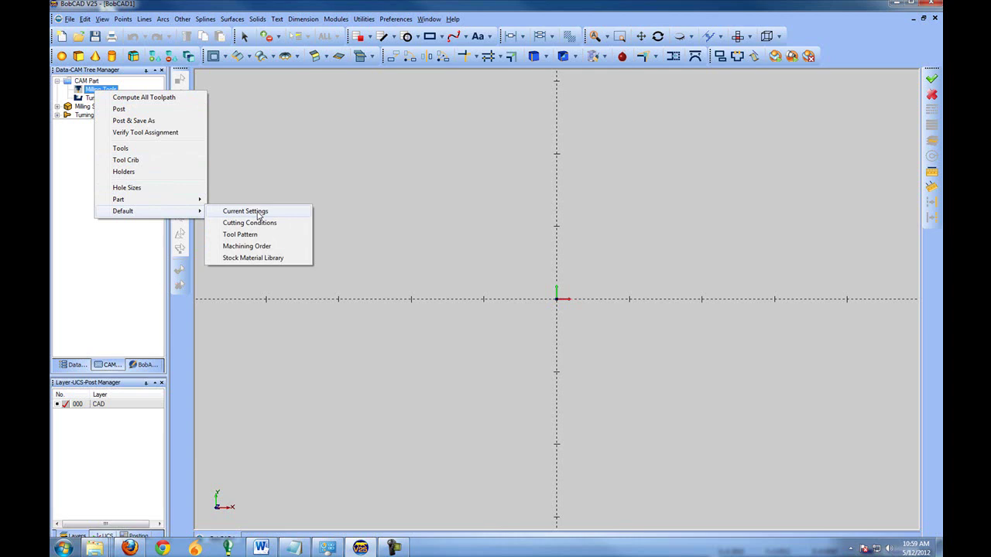
- Open Current Settings to the Machine Parameters page and check the Make list, still 5AxTableTable
click(259, 216)
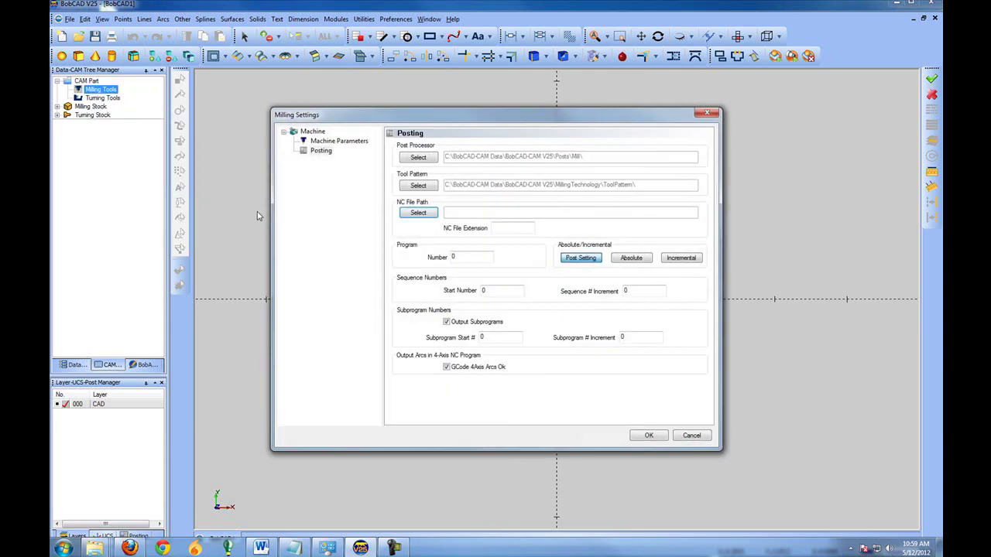
click(312, 133)
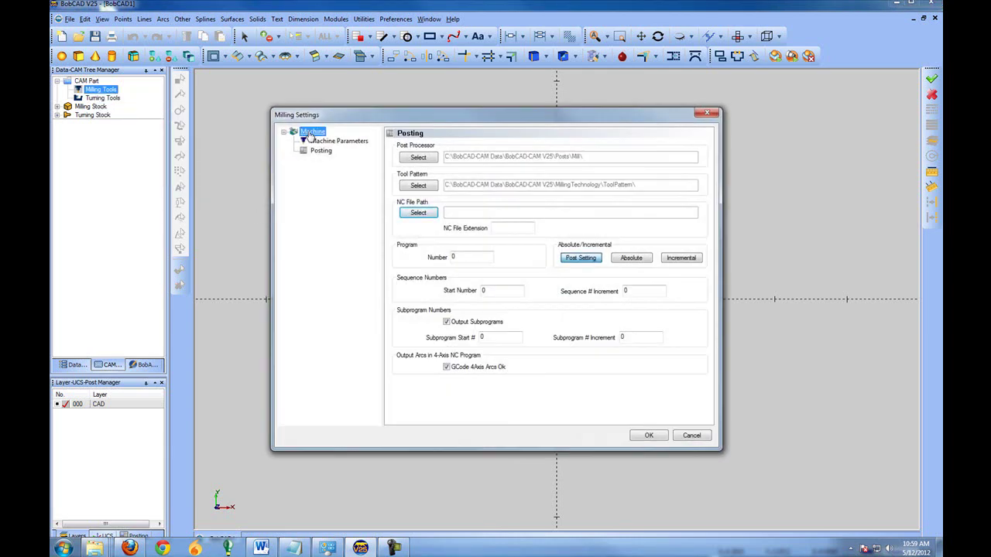
click(352, 146)
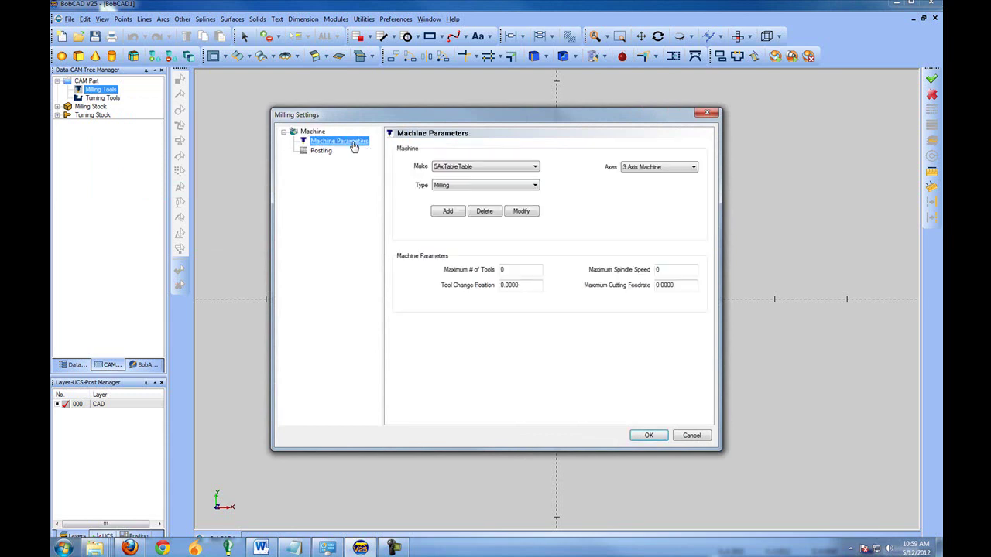
drag(420, 120, 481, 117)
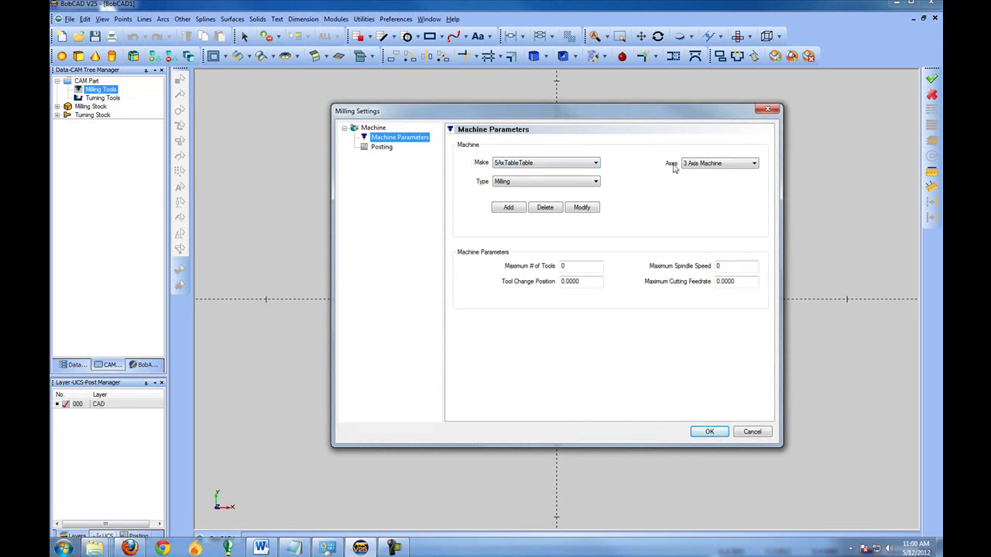
click(595, 165)
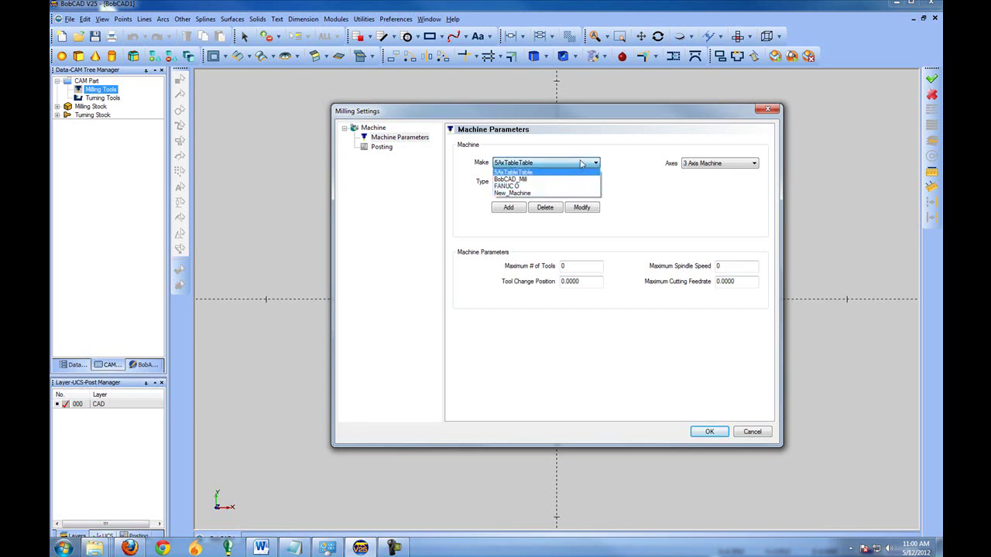
click(581, 164)
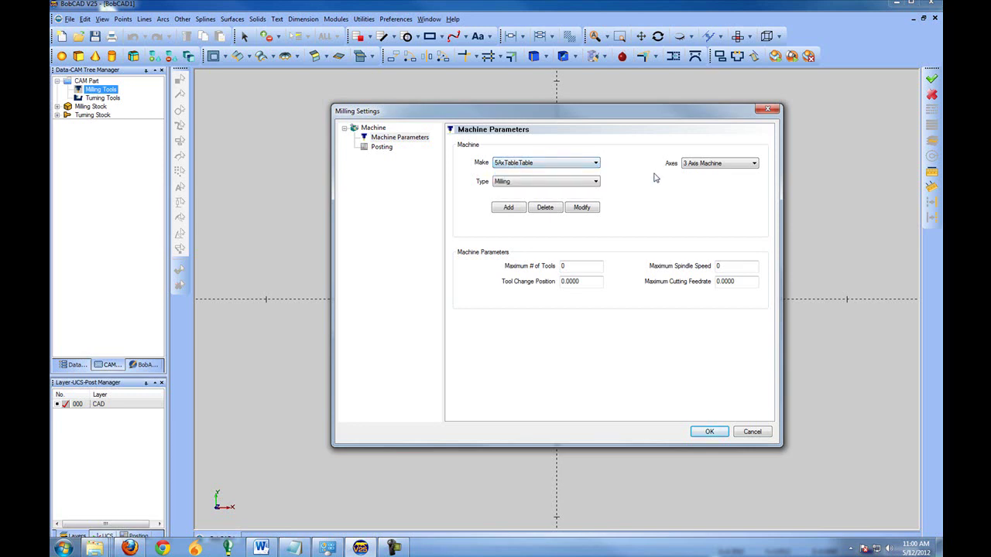
- Add a machine named 'Fanuc OM' as a 4 Axis Machine with an X rotary axis
click(506, 208)
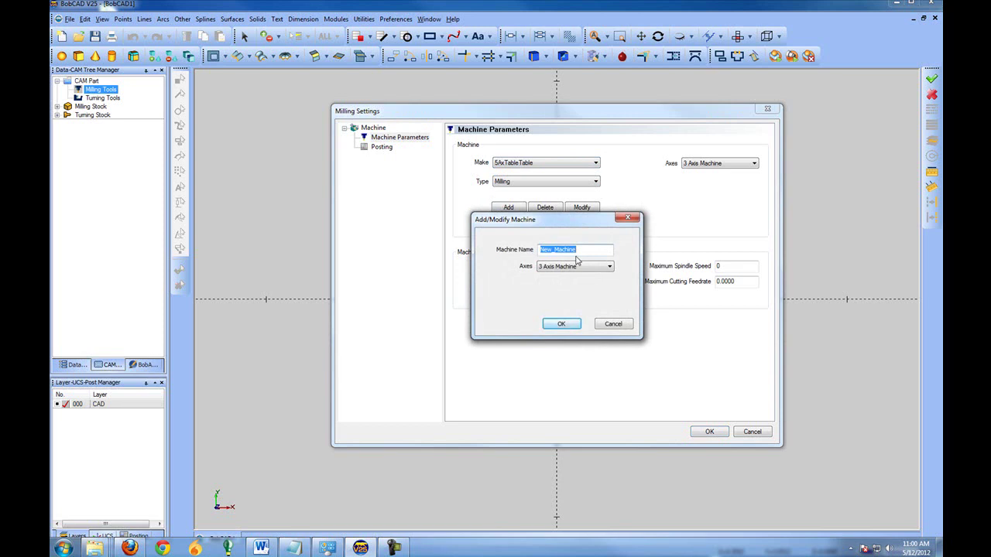
text(Fanuc OM)
click(610, 267)
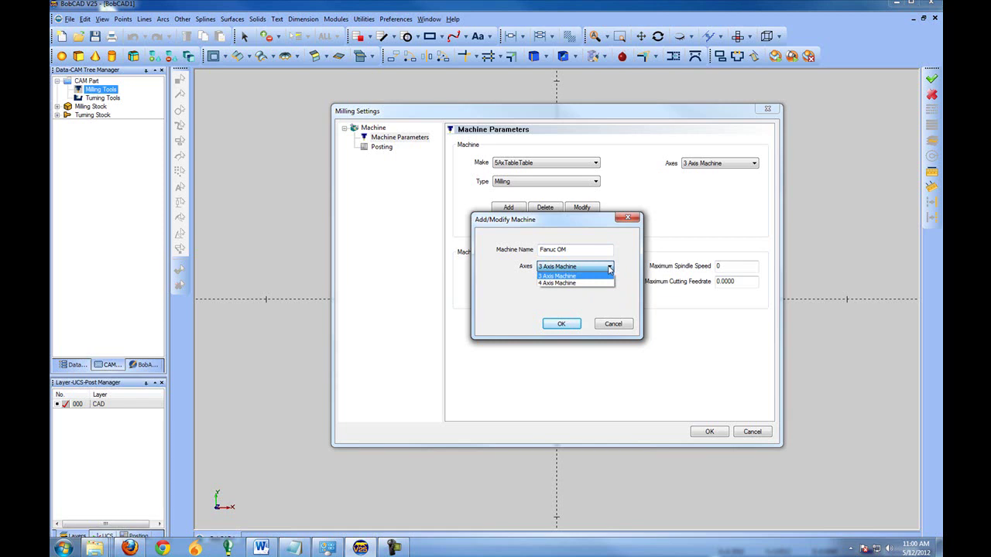
click(567, 283)
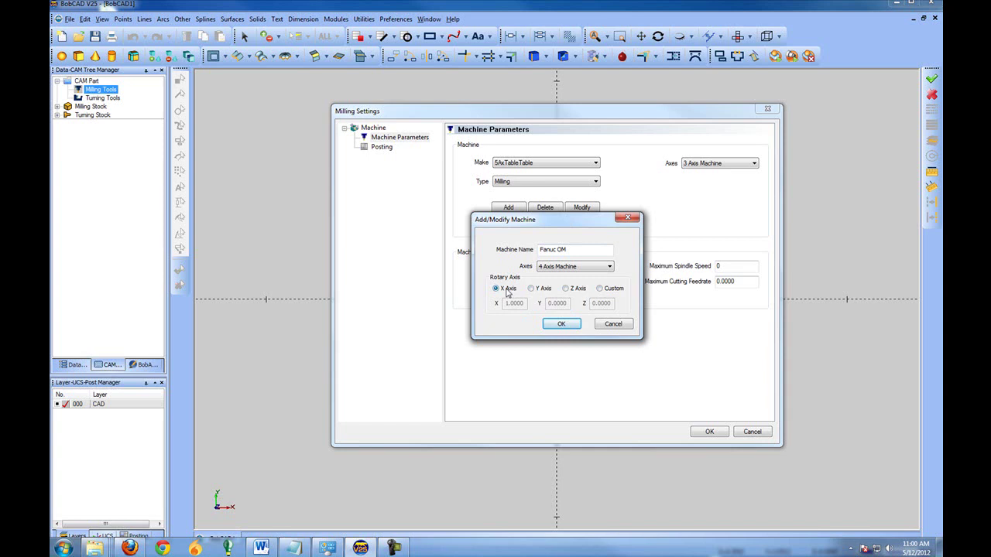
click(563, 325)
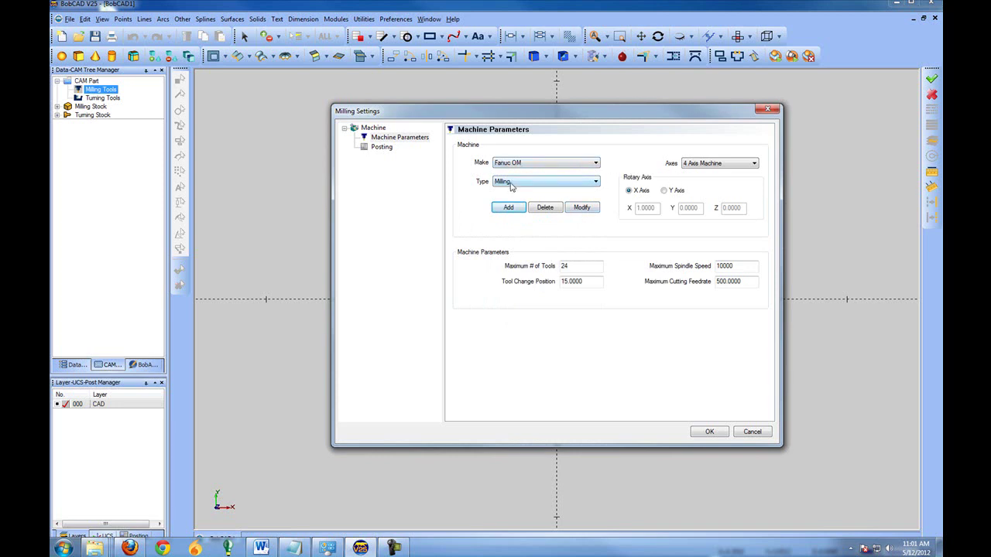
- Keep Milling as the machine type for the 4-axis Fanuc OM machine
click(596, 182)
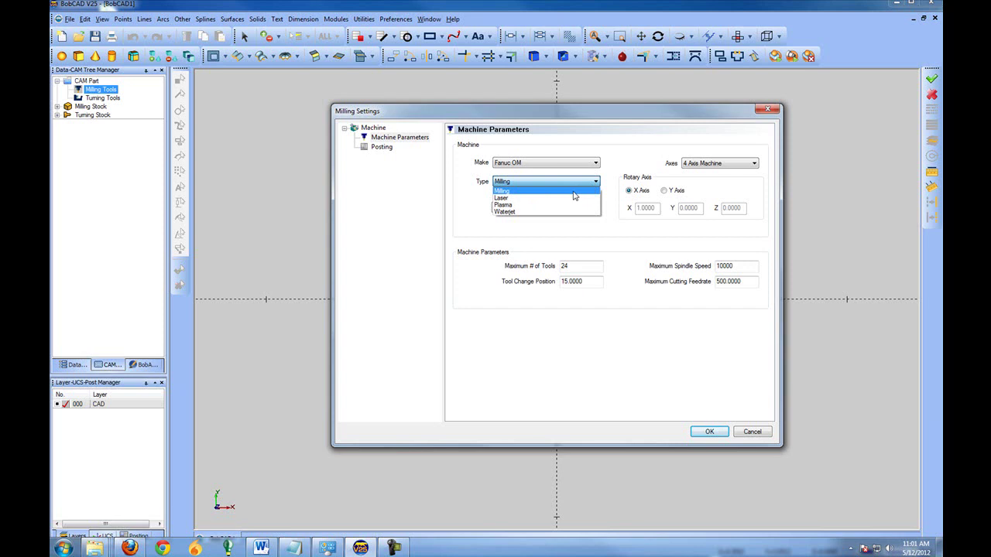
click(574, 192)
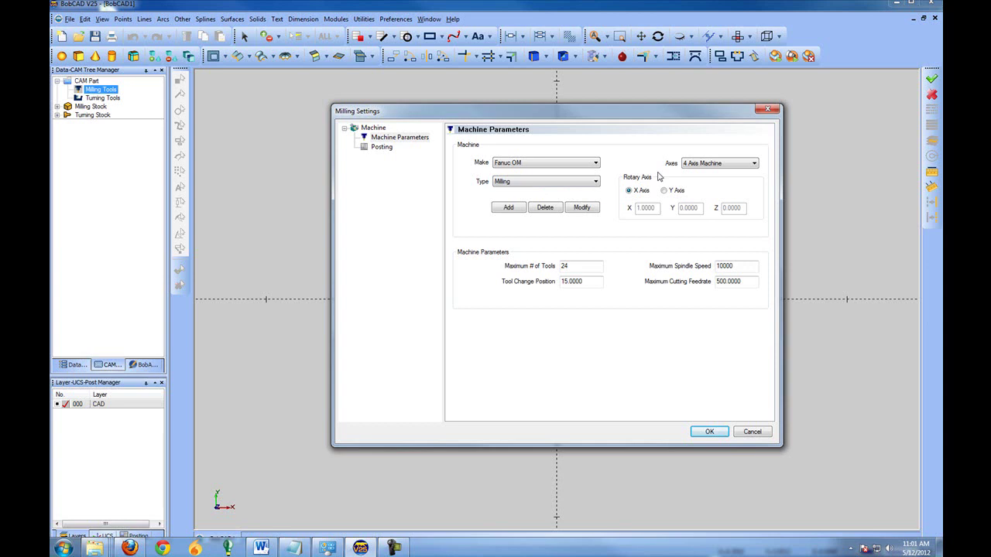
- Change Maximum # of Tools from 24 to 6
click(579, 267)
double_click(562, 265)
text(99)
key(BackSpace)
- Set maximum spindle speed to 25000, cutting feedrate to 500, and edit the tool change position
double_click(744, 269)
text(25000)
drag(741, 264, 705, 269)
text(9999)
text(25)
drag(749, 283, 661, 275)
text(500)
drag(590, 280, 556, 285)
- On the Posting page, select Fanuc0M.MillPst as the post processor file
click(381, 152)
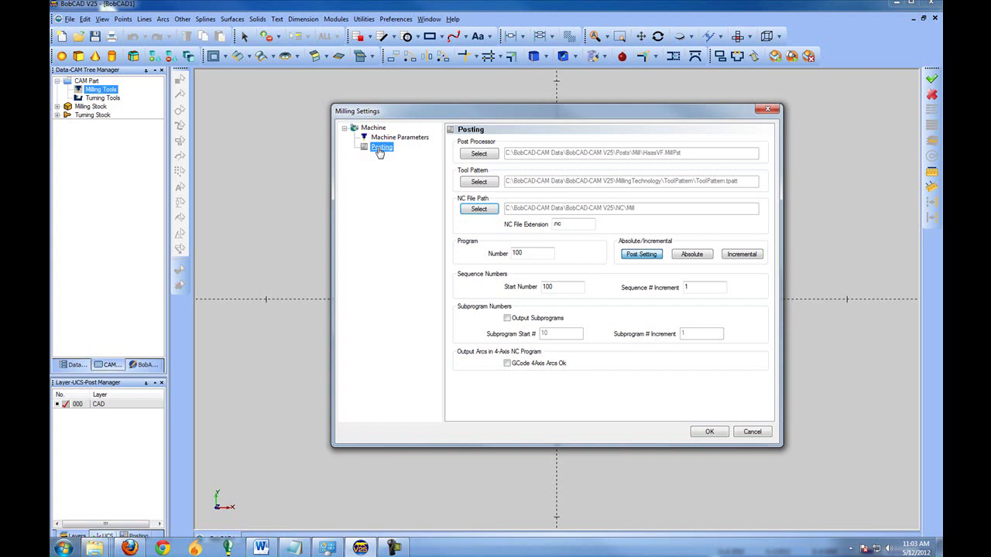
click(479, 155)
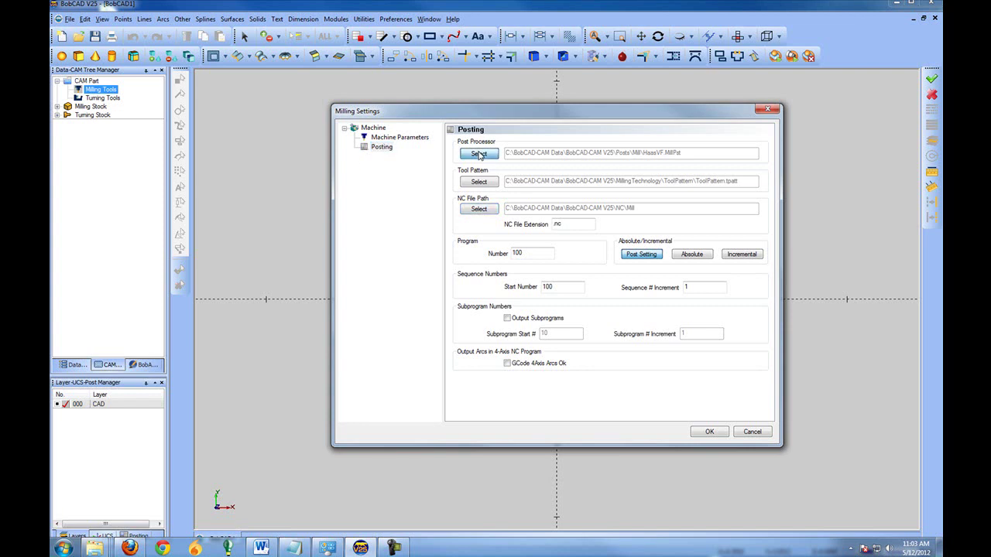
click(505, 256)
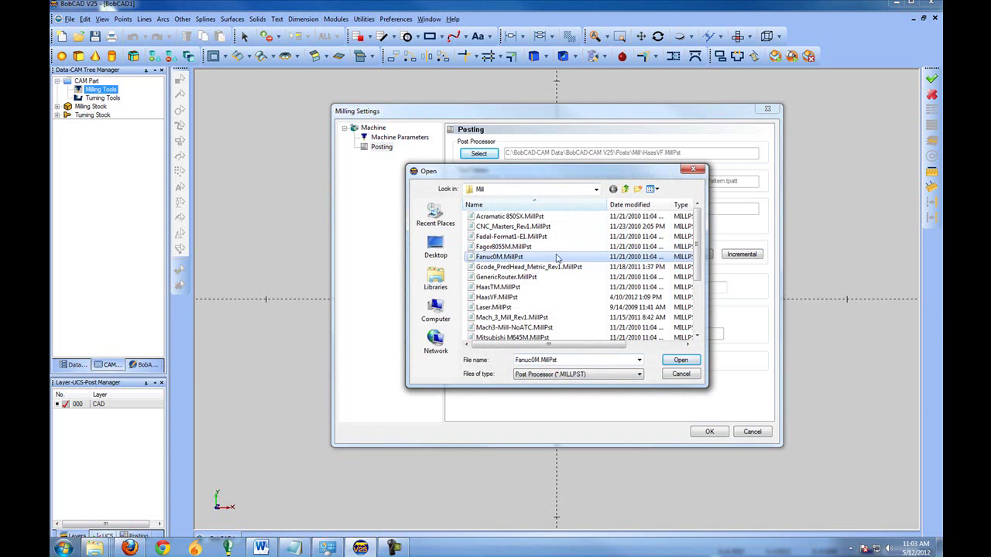
mouse_move(701, 242)
mouse_down()
mouse_move(711, 299)
mouse_move(699, 240)
mouse_up()
click(505, 257)
click(553, 260)
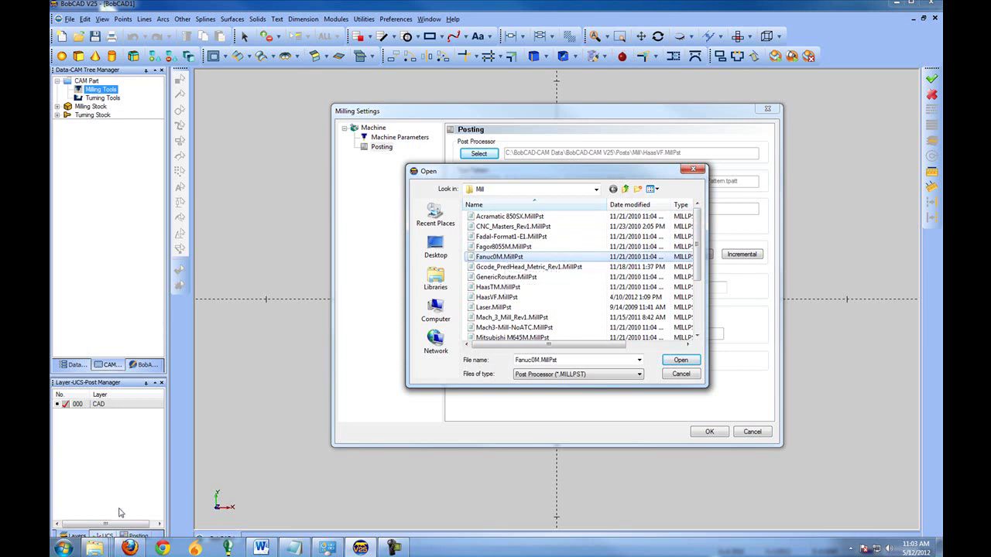
- Go to bobcad.com support and pick the BobCAD V24_V1_V2_OEM POSTS version in the post wizard
click(131, 548)
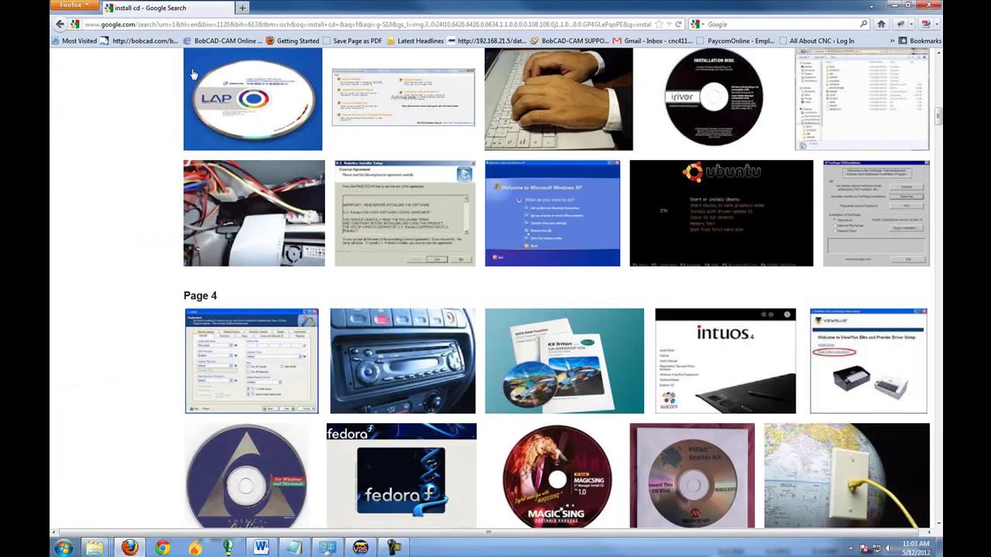
click(147, 23)
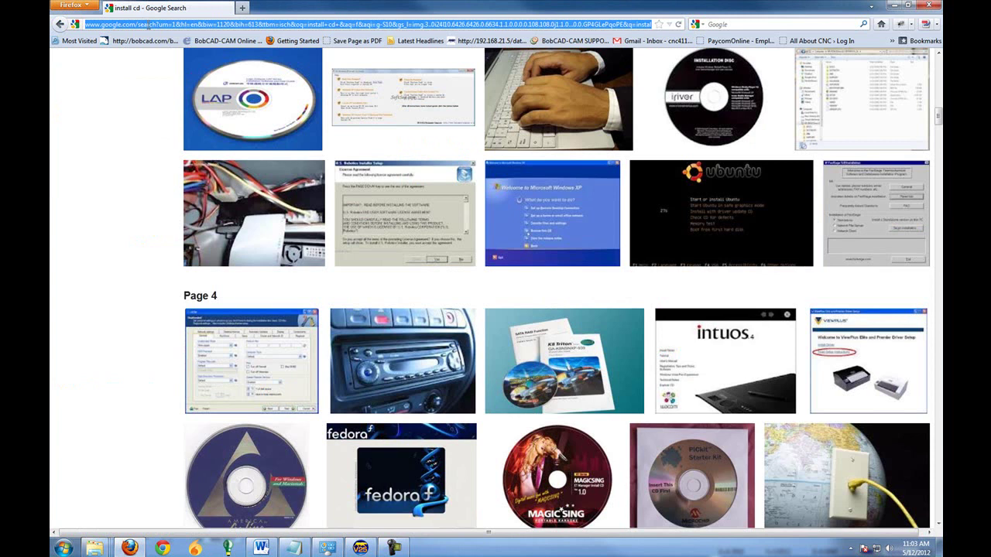
text(bobcad.com)
key(Return)
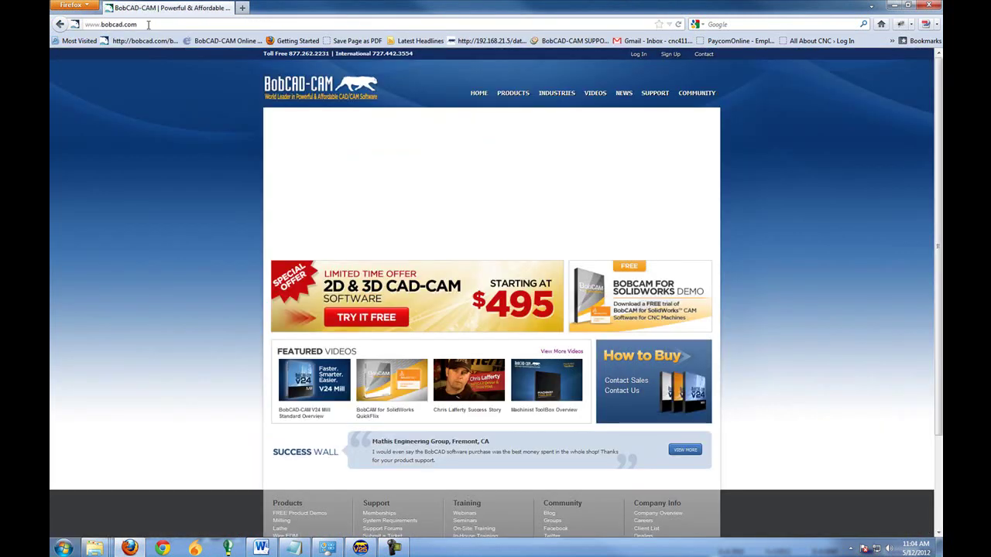
click(654, 93)
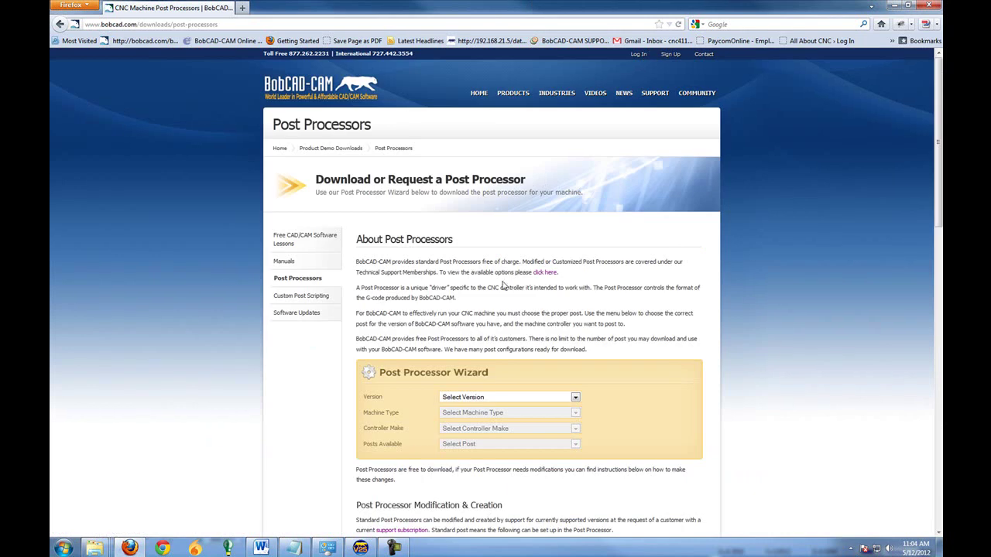
scroll(657, 355, down, 3)
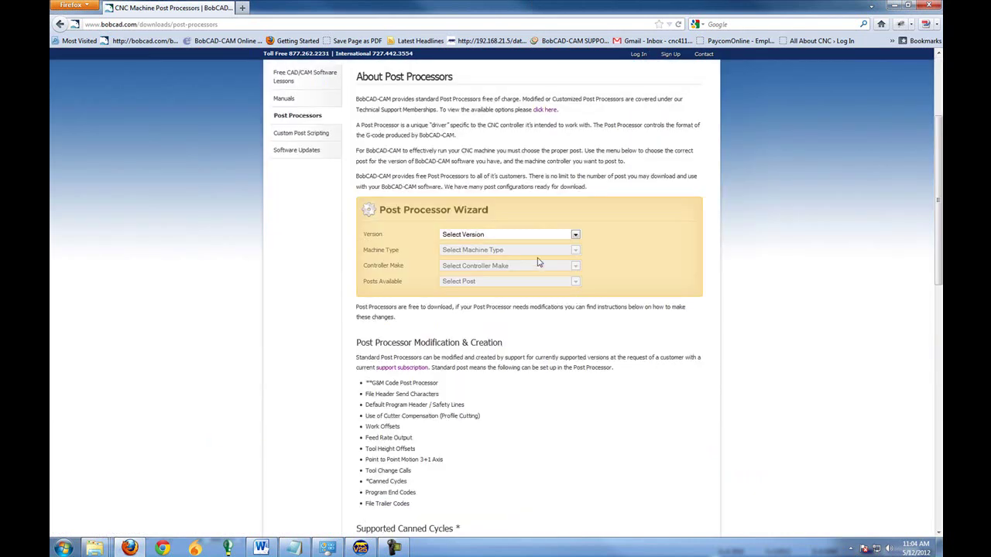
click(560, 235)
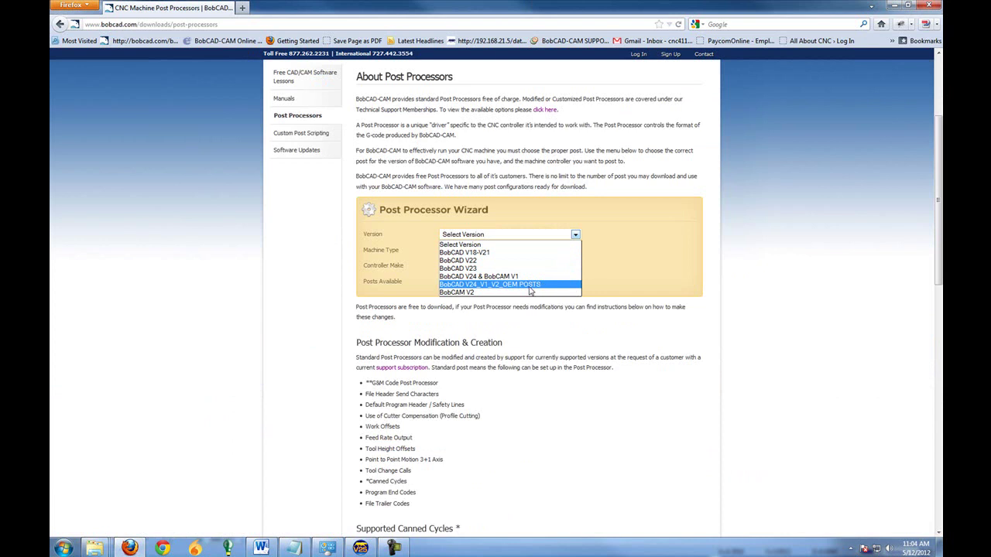
click(530, 286)
- Choose Mill_Router, Haas_Mill controller and the Haas_OEM.exe post, then download it
click(570, 252)
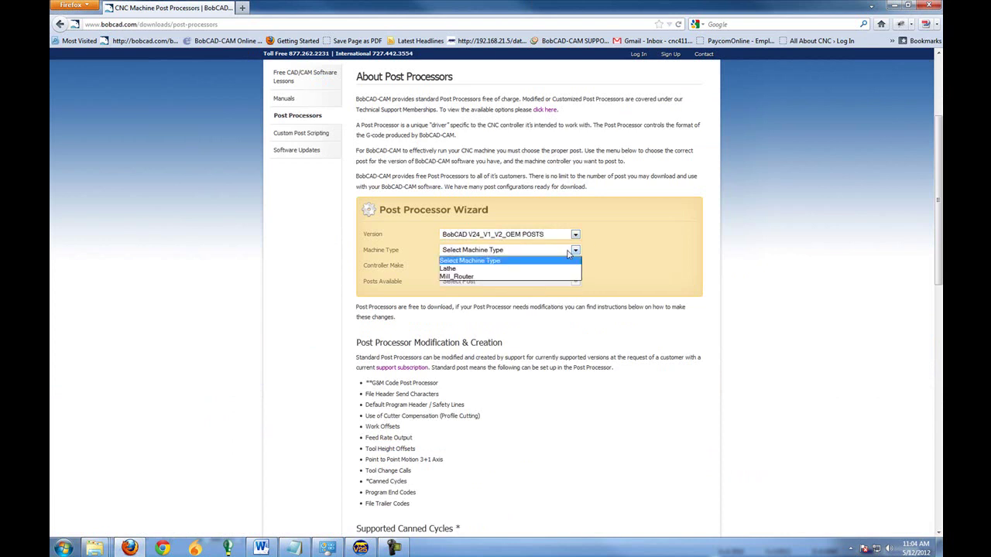
click(536, 278)
click(576, 267)
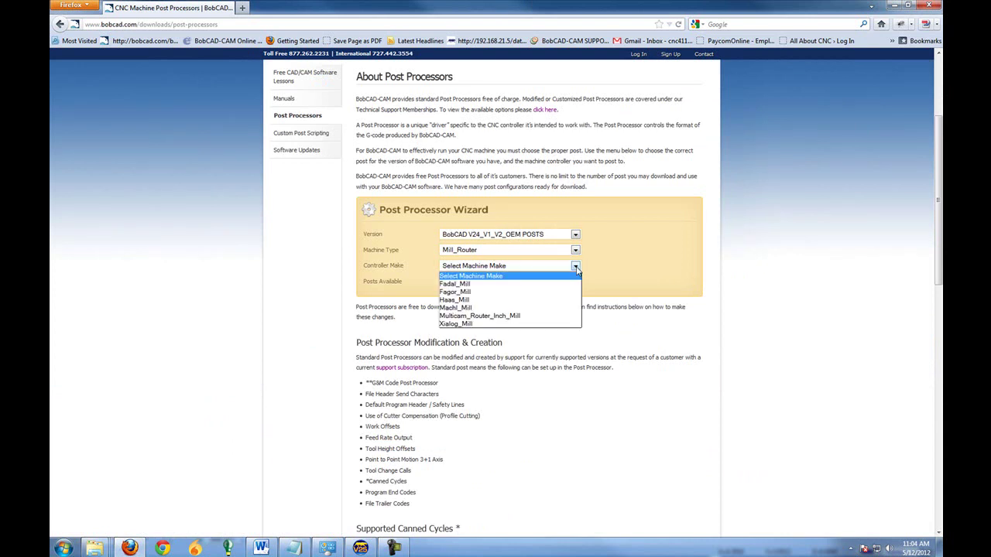
click(492, 300)
click(531, 284)
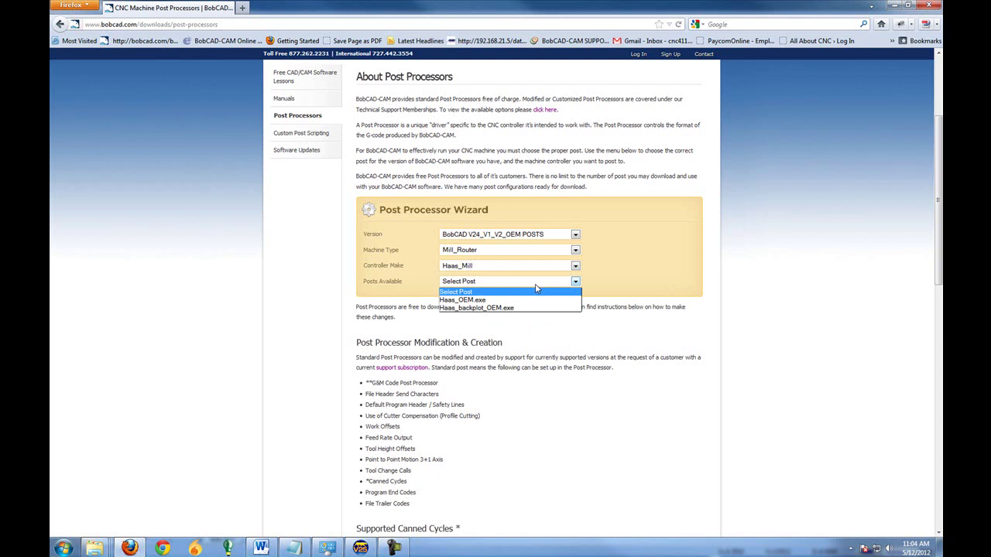
click(530, 301)
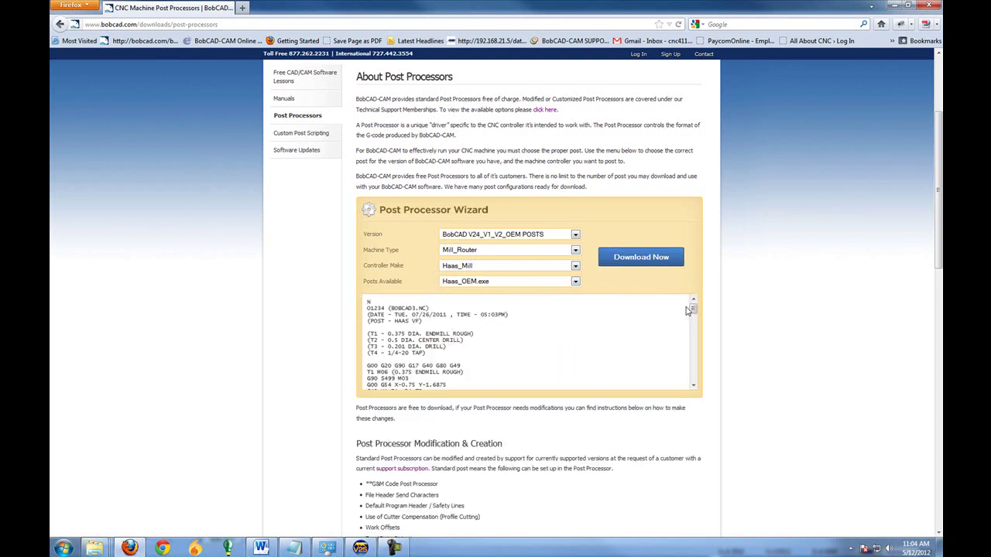
mouse_move(695, 311)
mouse_down()
mouse_move(695, 340)
mouse_move(694, 312)
mouse_up()
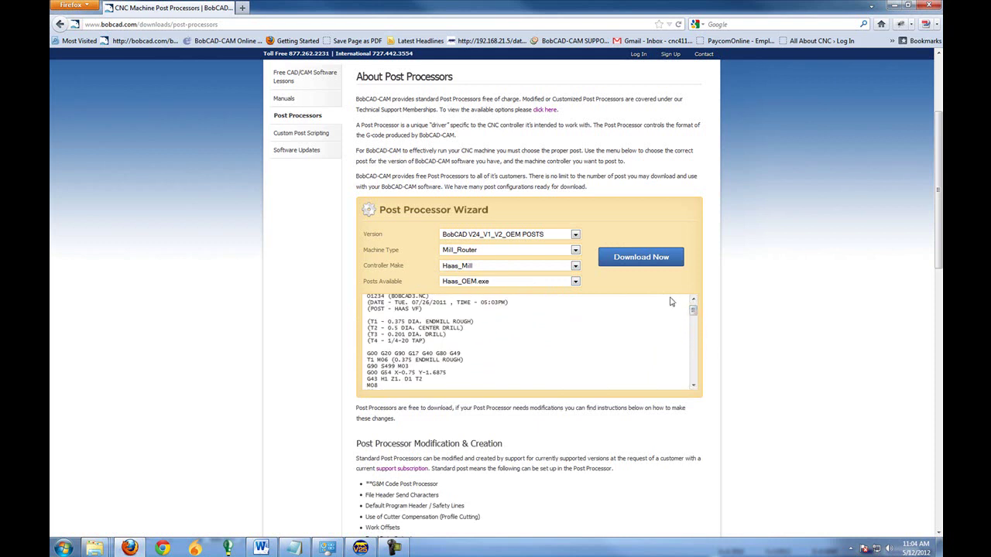
click(654, 261)
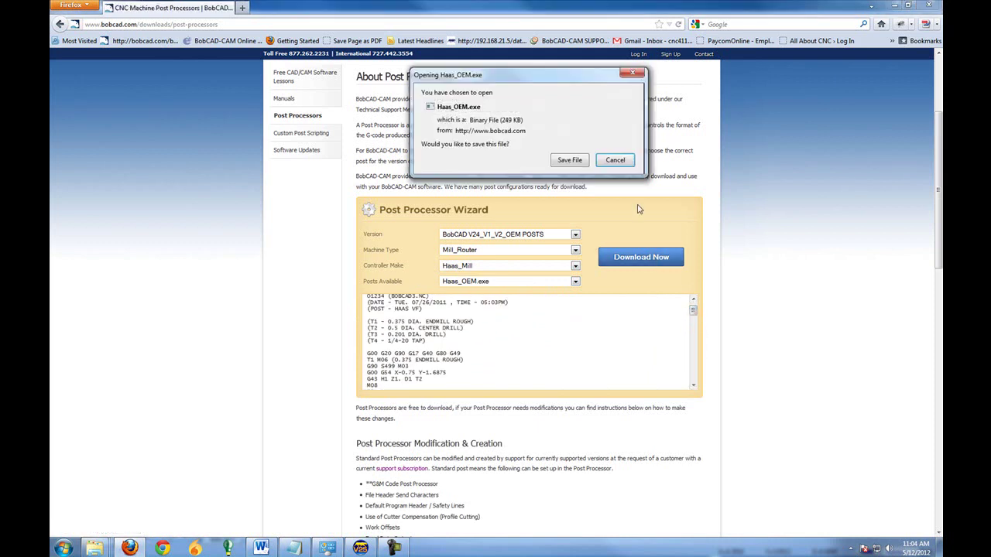
- Save Haas_OEM.exe, run its installer through to Finish, and close the downloads list
click(570, 160)
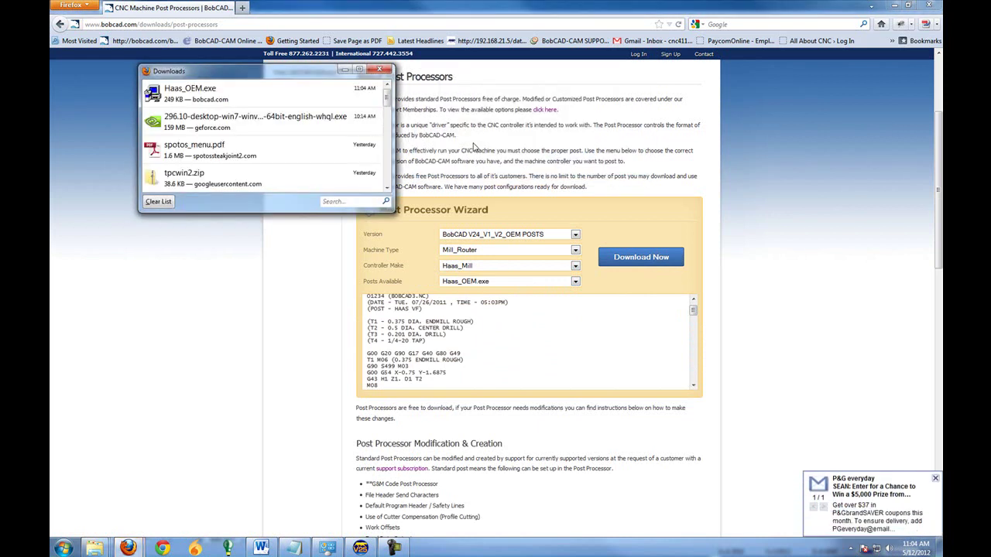
drag(193, 80, 478, 117)
double_click(470, 137)
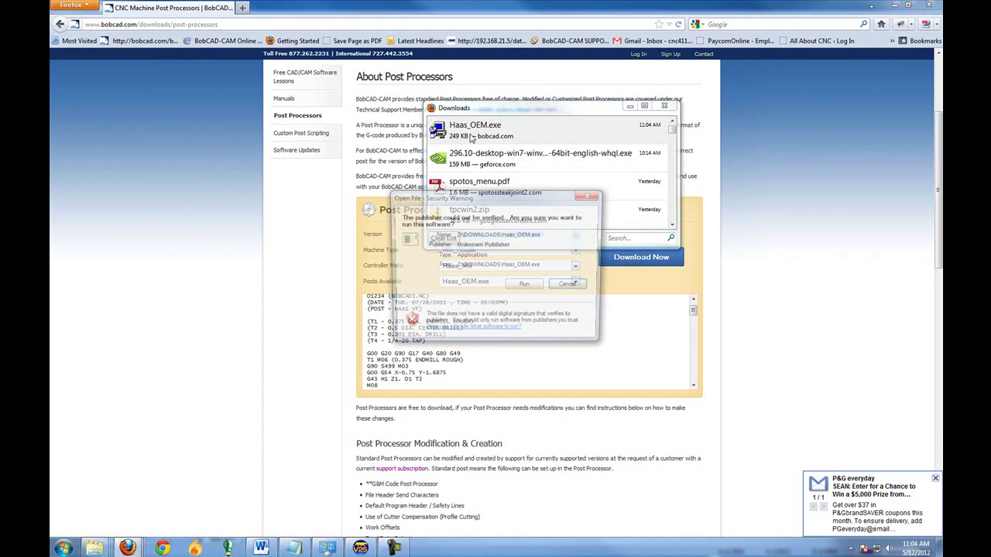
click(524, 286)
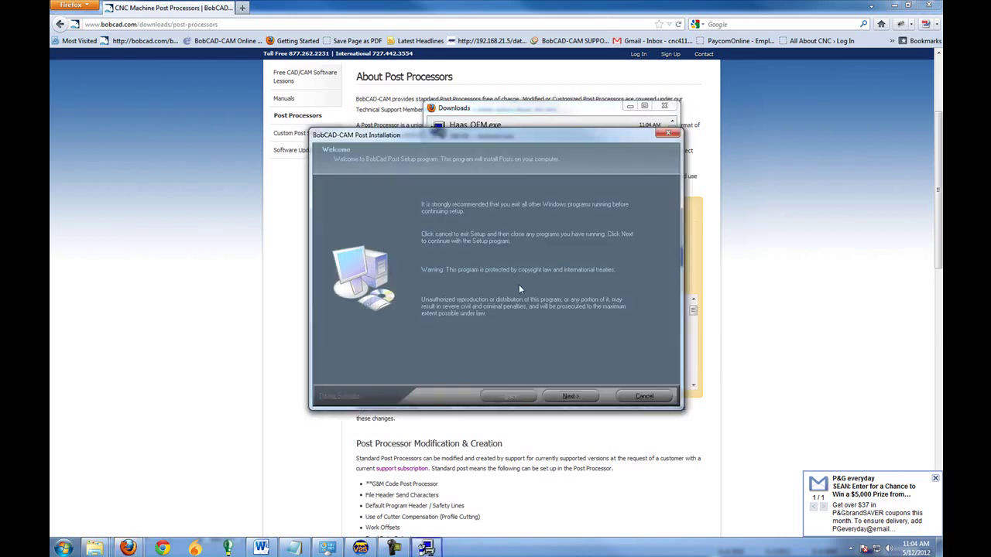
click(573, 396)
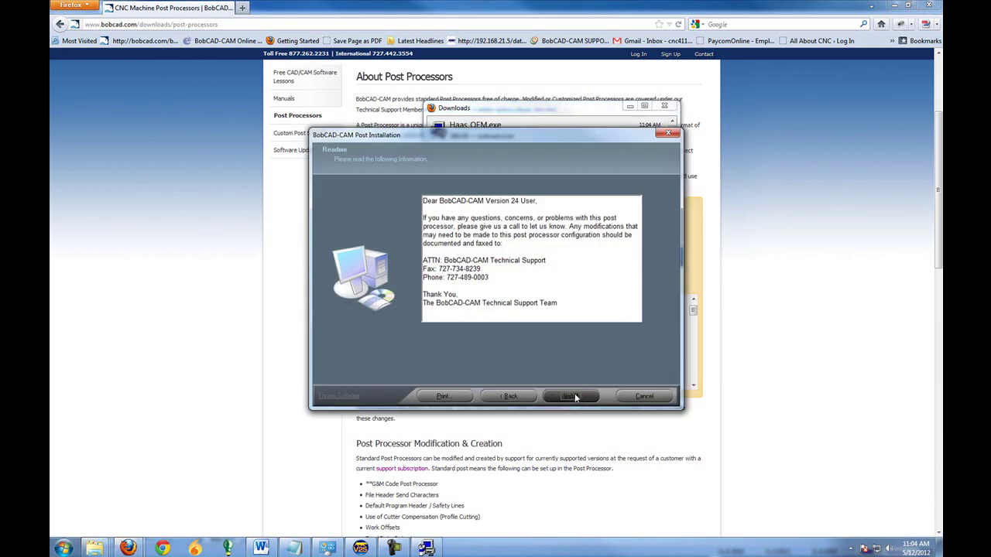
click(573, 397)
click(573, 396)
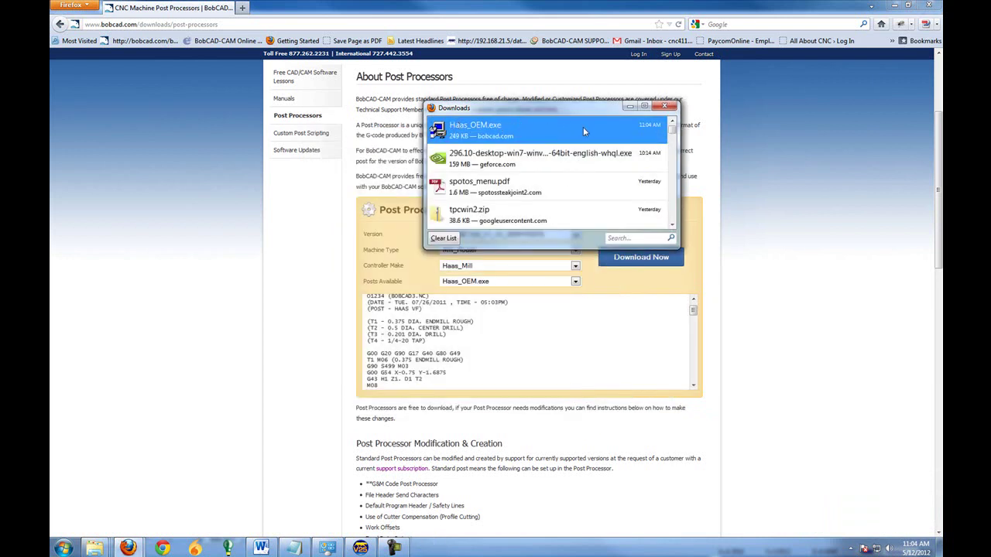
click(665, 107)
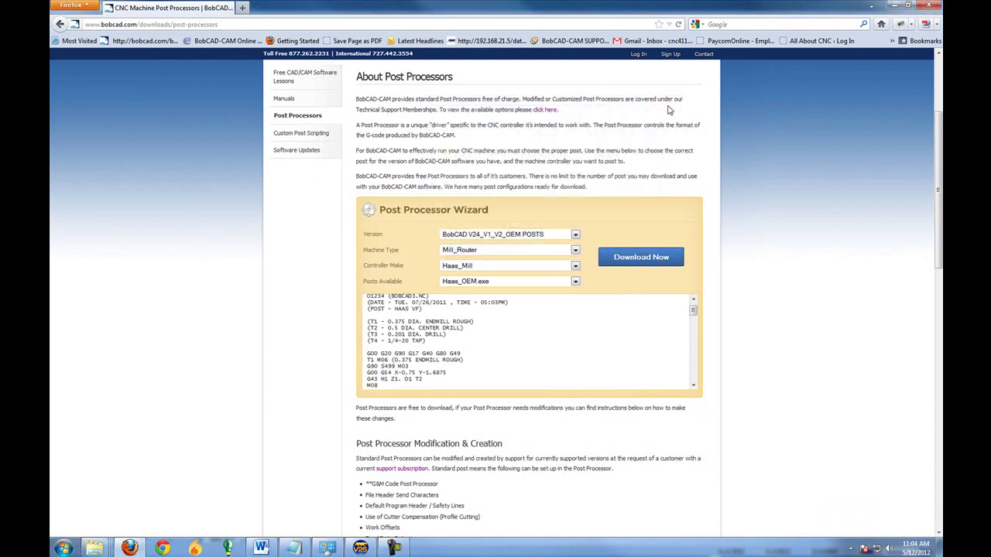
click(360, 547)
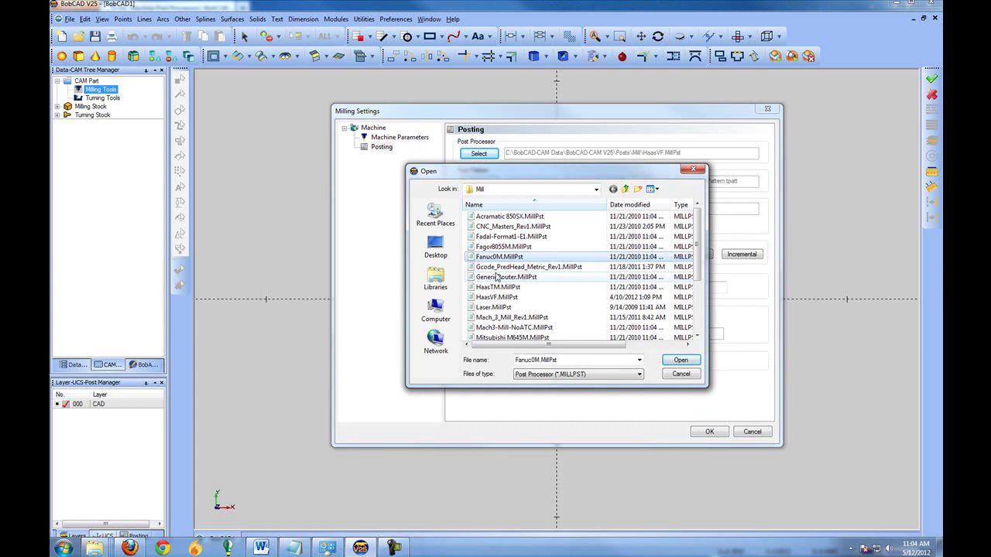
click(505, 246)
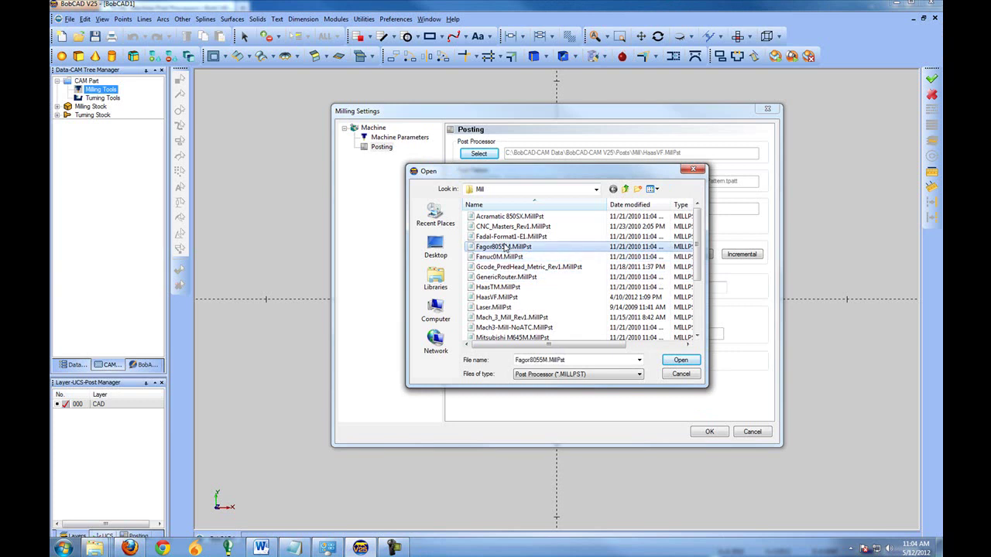
click(511, 287)
scroll(558, 314, down, 3)
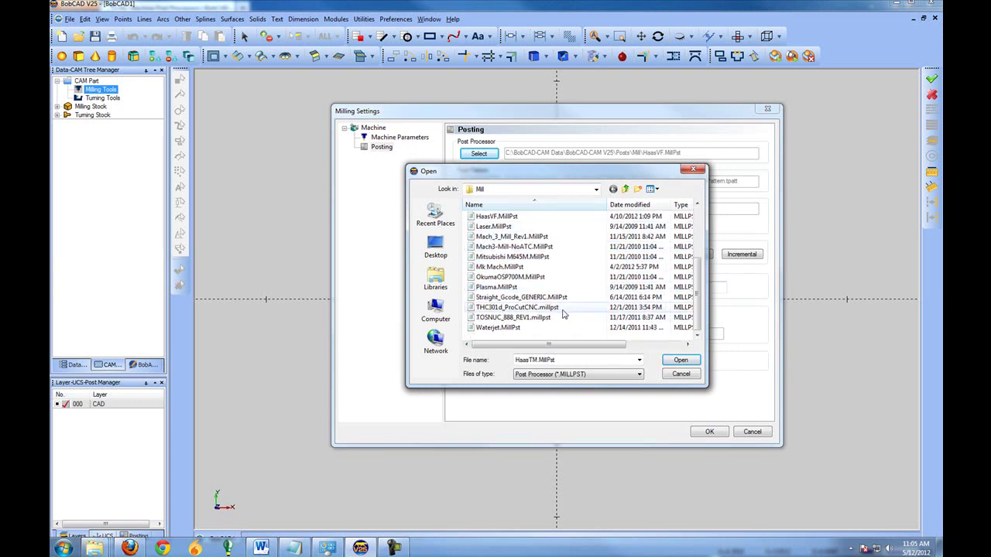
click(538, 328)
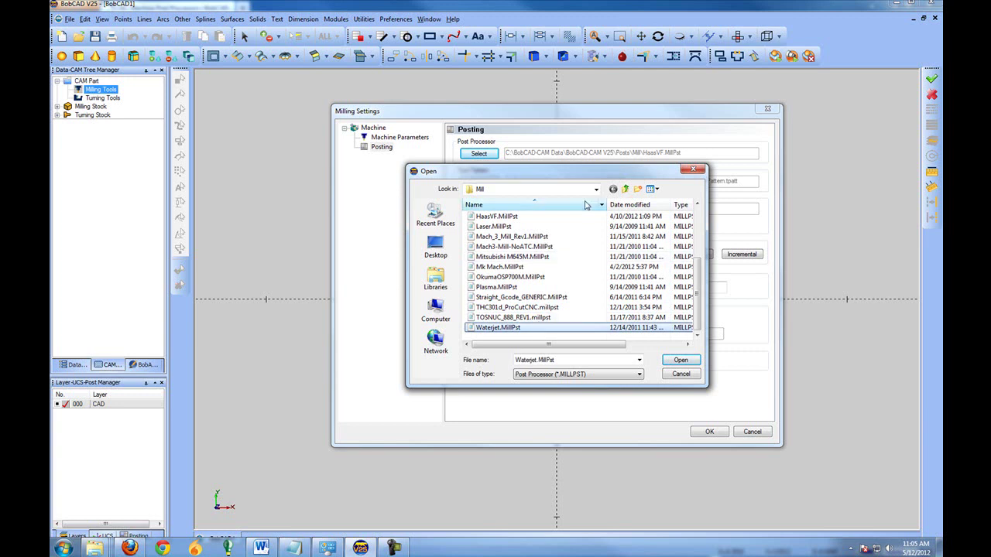
scroll(542, 310, up, 3)
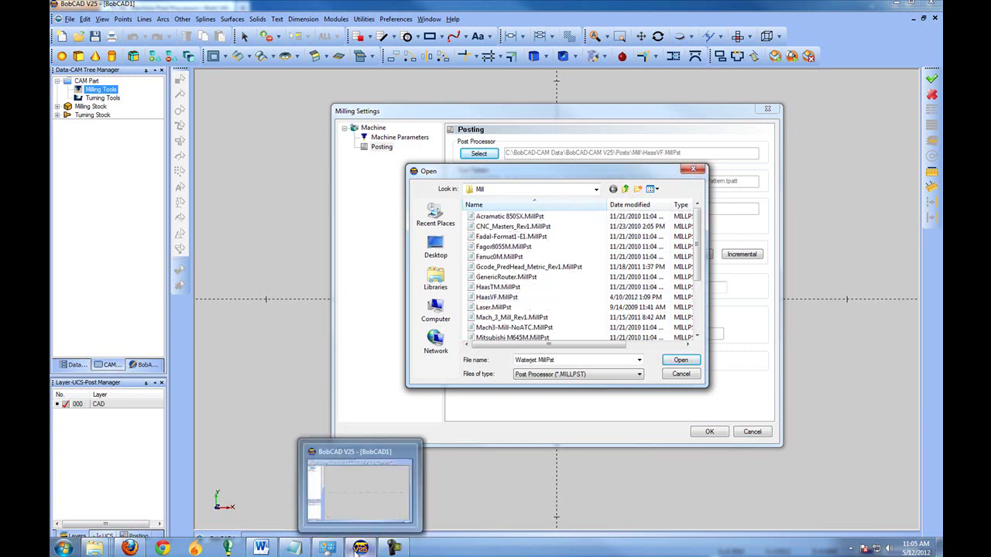
mouse_move(377, 552)
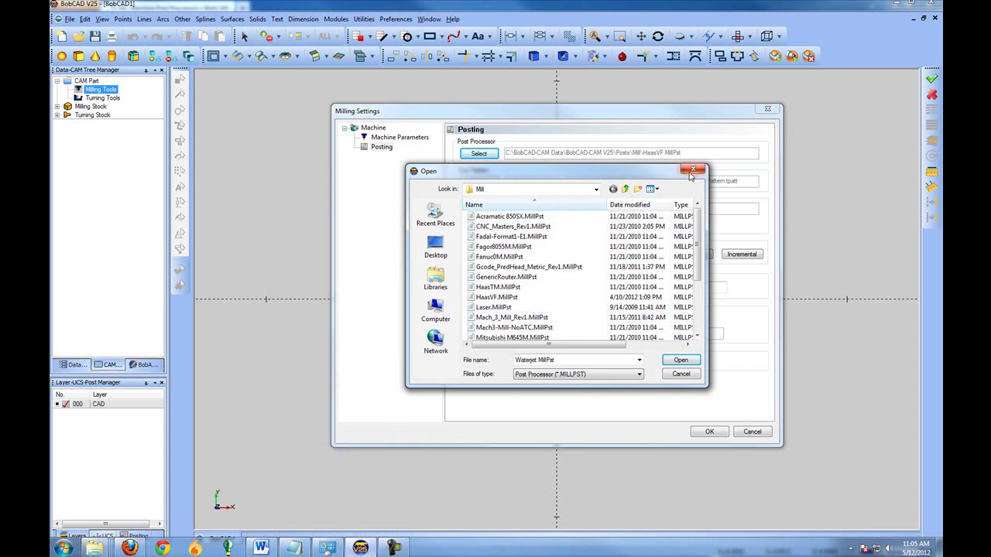
click(132, 547)
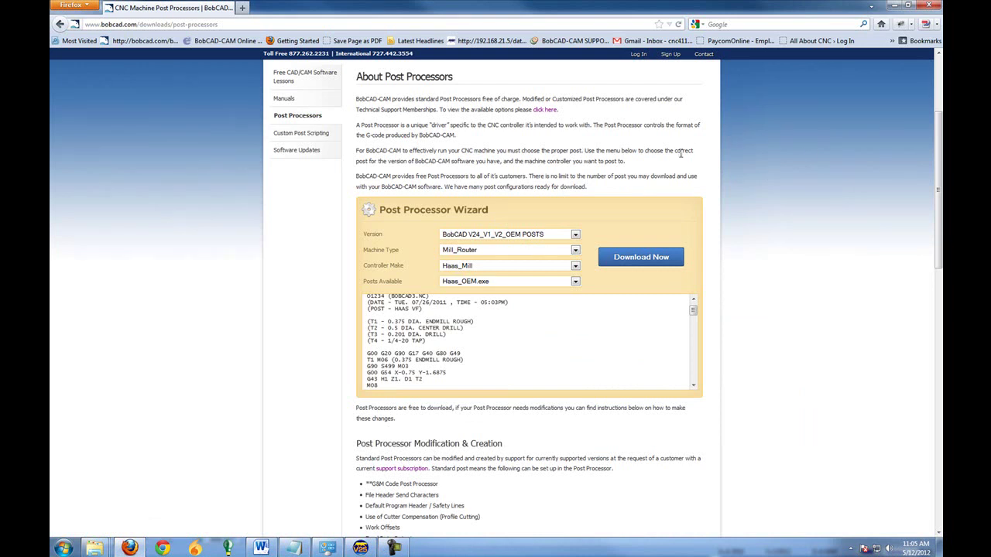
- Browse the standard post request form, then minimize Firefox to return to BobCAD
scroll(774, 232, down, 5)
scroll(826, 249, down, 4)
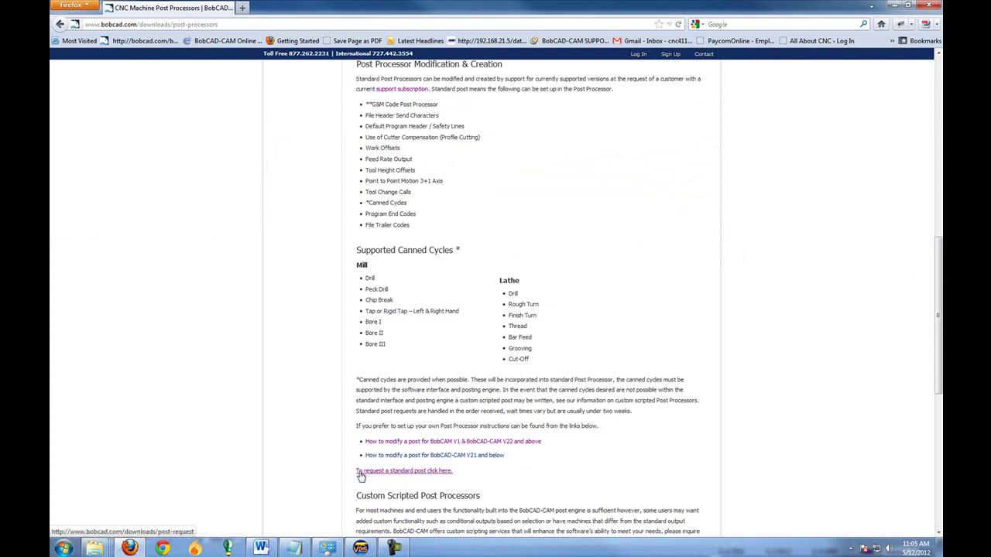
click(410, 471)
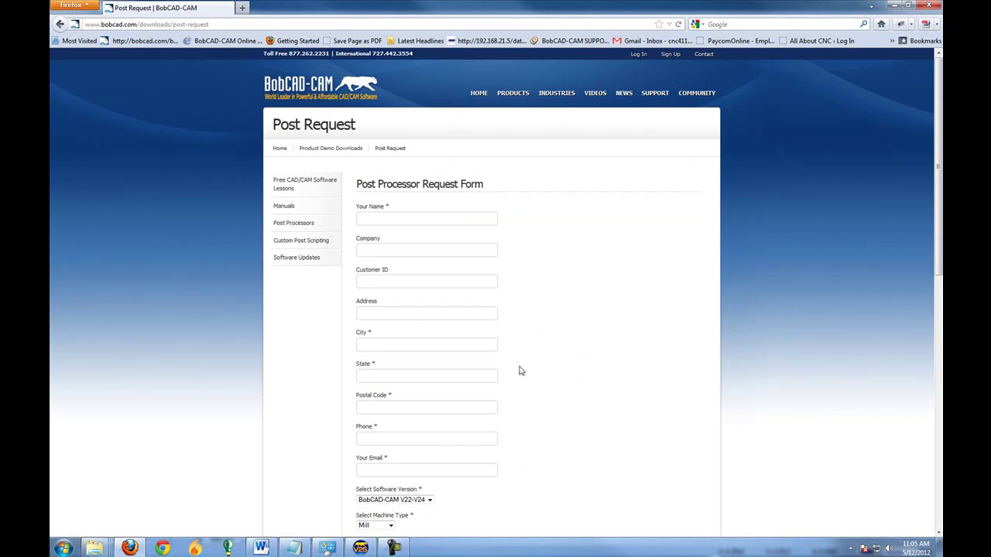
scroll(624, 316, down, 5)
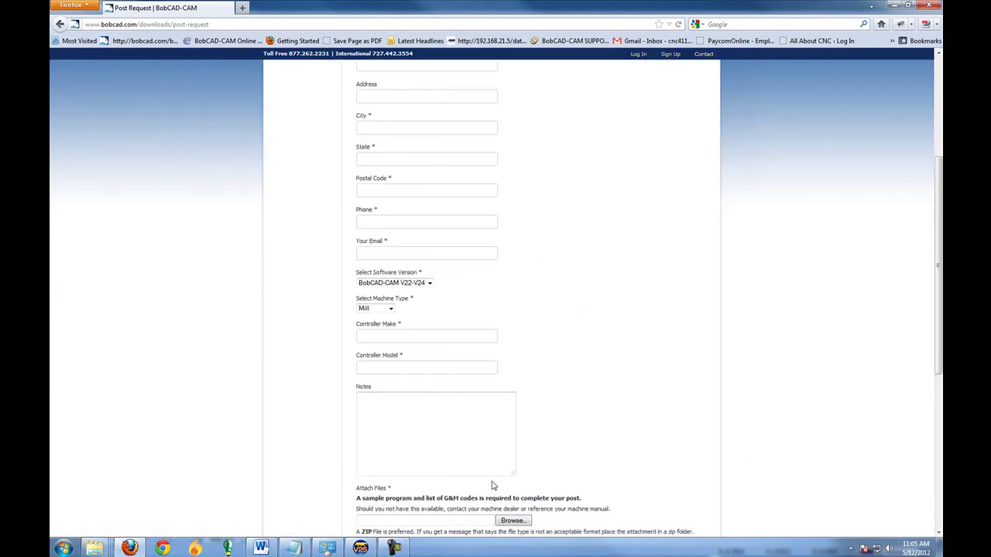
scroll(585, 436, down, 4)
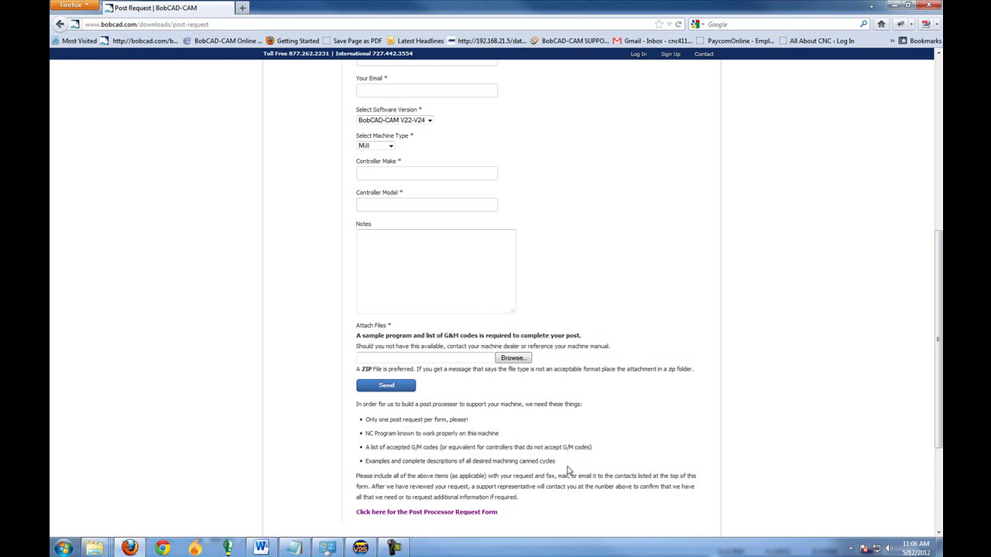
scroll(580, 428, up, 5)
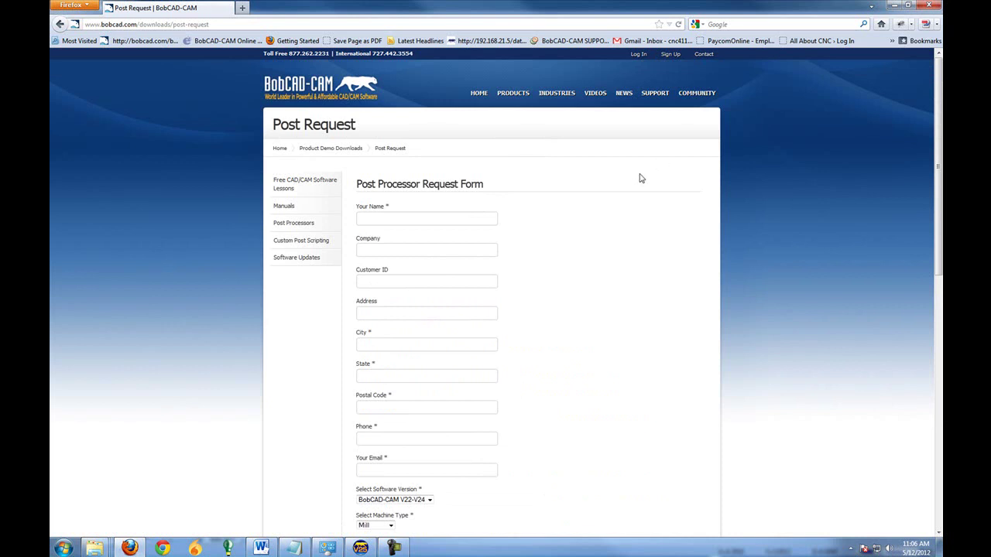
click(893, 5)
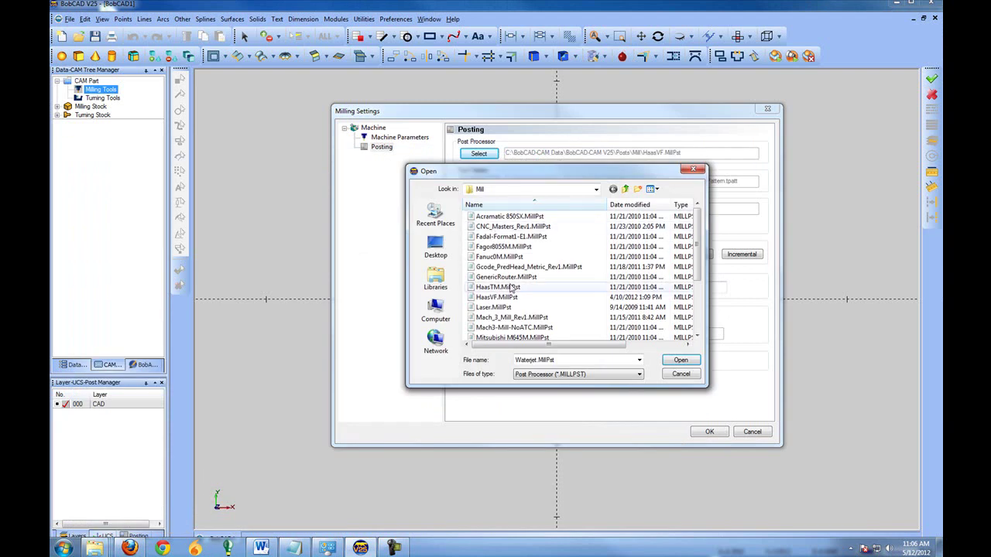
- Dismiss the post processor Open dialog without choosing a file
click(693, 170)
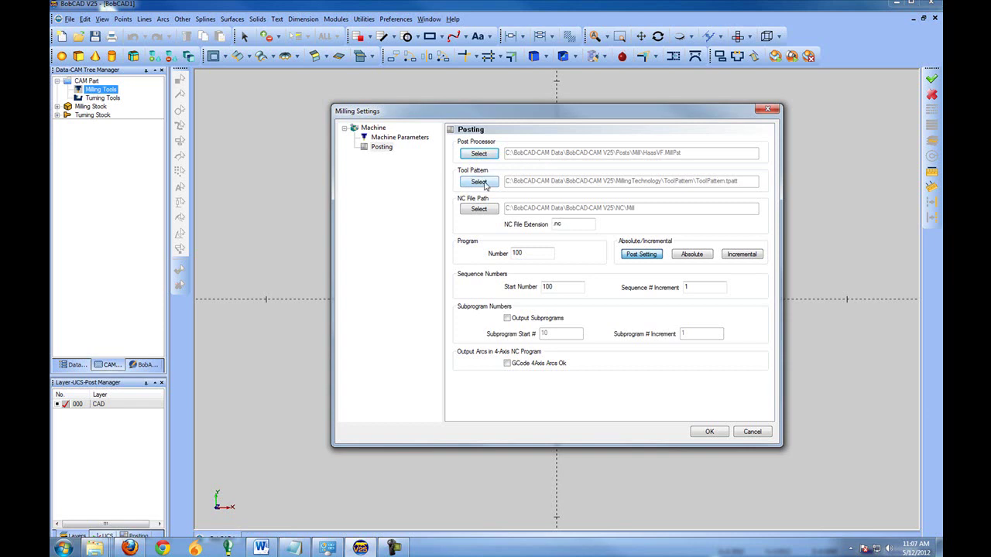
- Load ToolPattern.TPATT from the ToolPattern folder as the milling tool pattern file
click(480, 182)
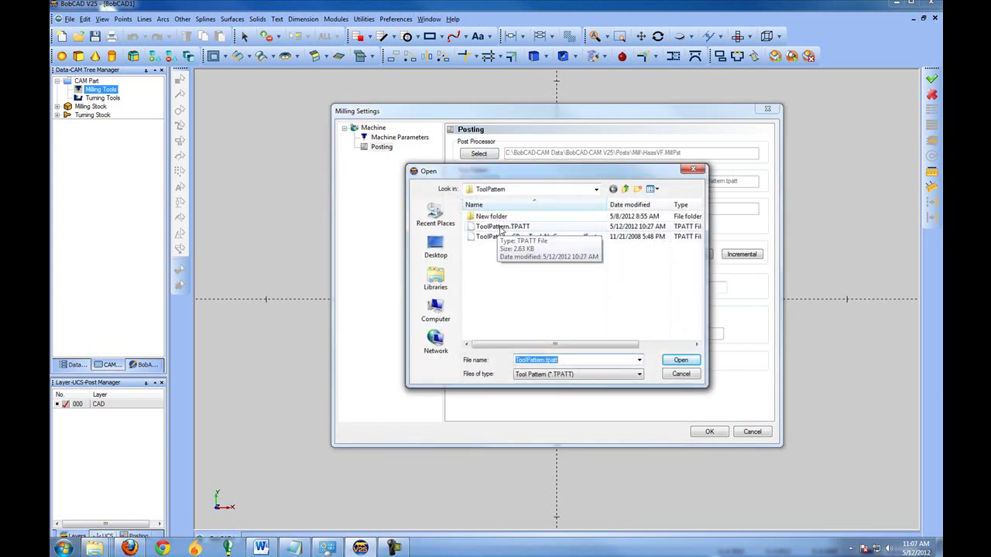
click(530, 237)
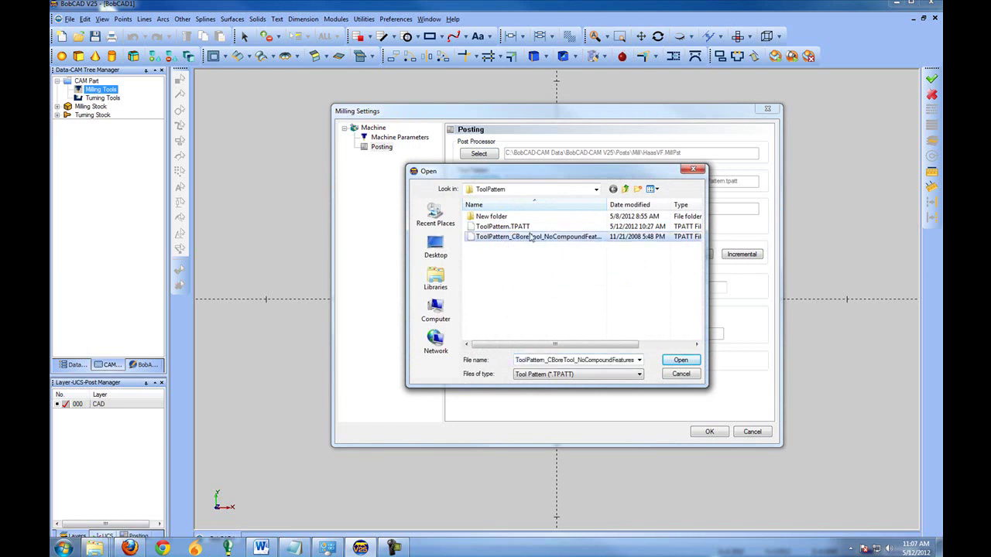
double_click(607, 204)
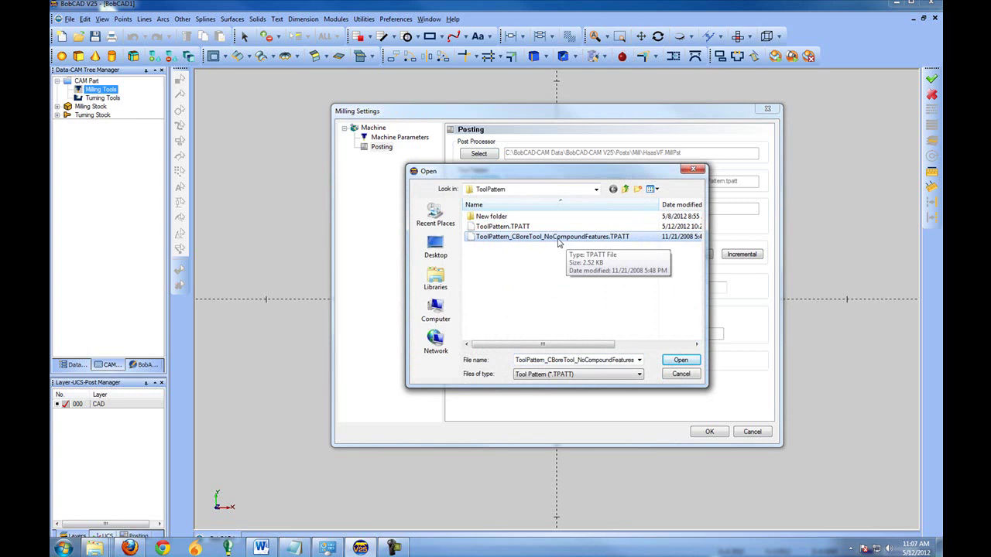
click(498, 228)
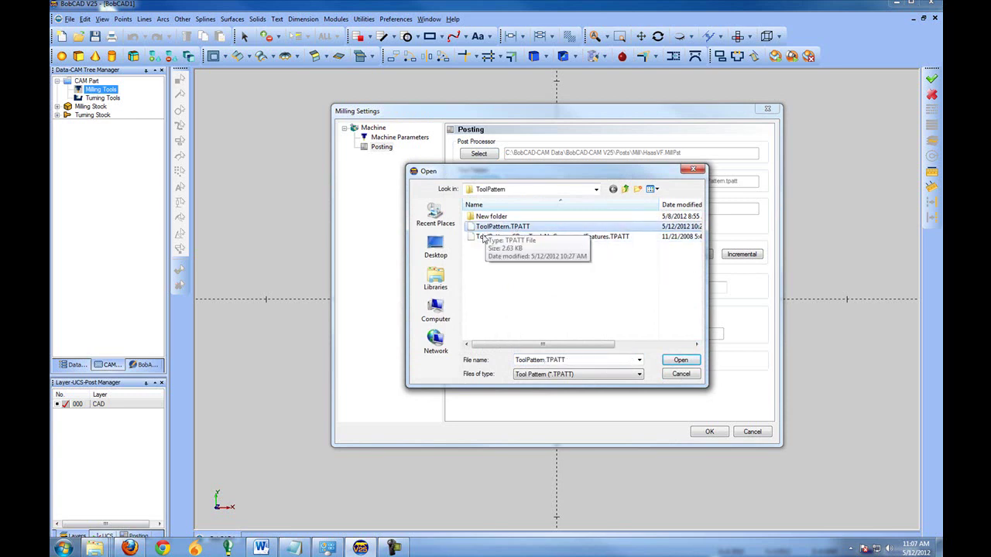
click(679, 360)
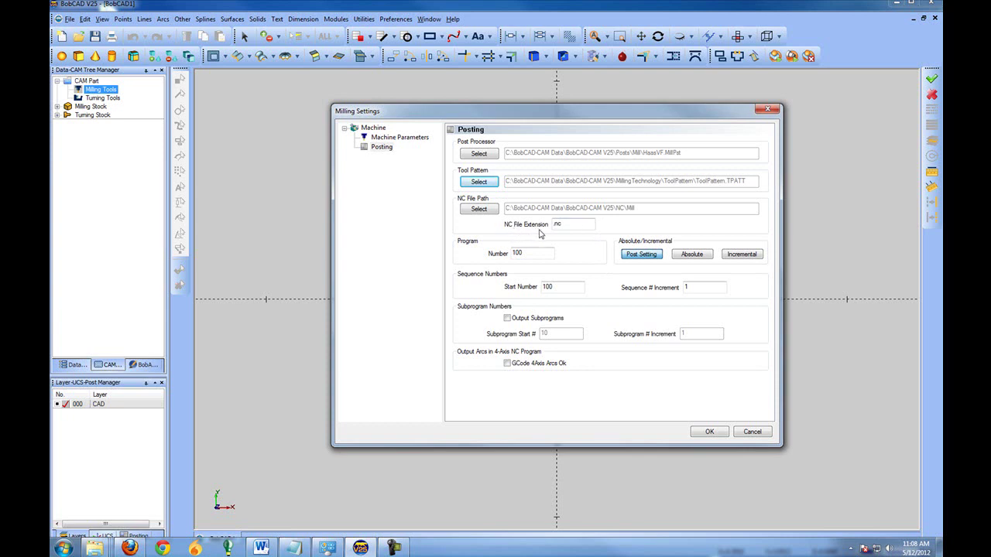
click(574, 224)
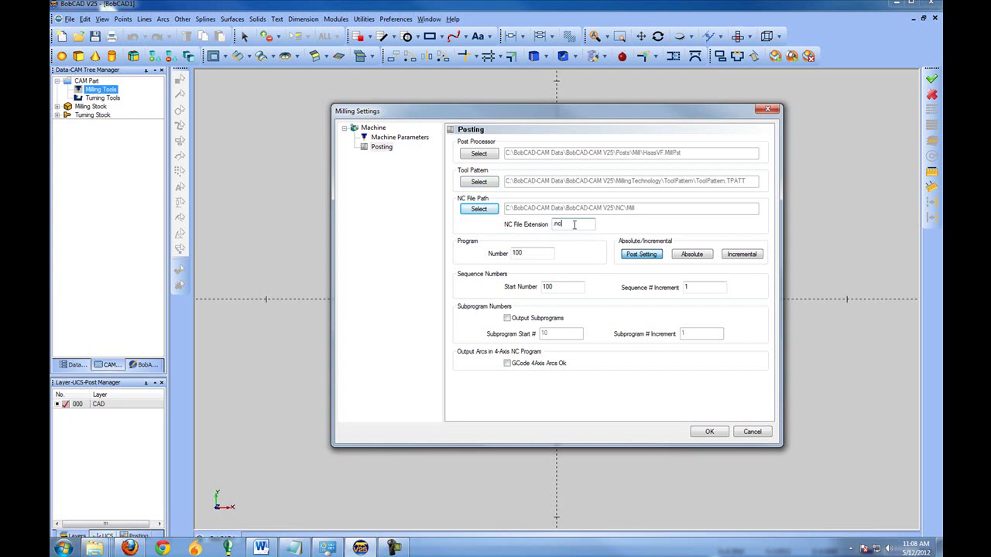
- Load Fanuc0M.MillPst as the milling post processor
click(485, 153)
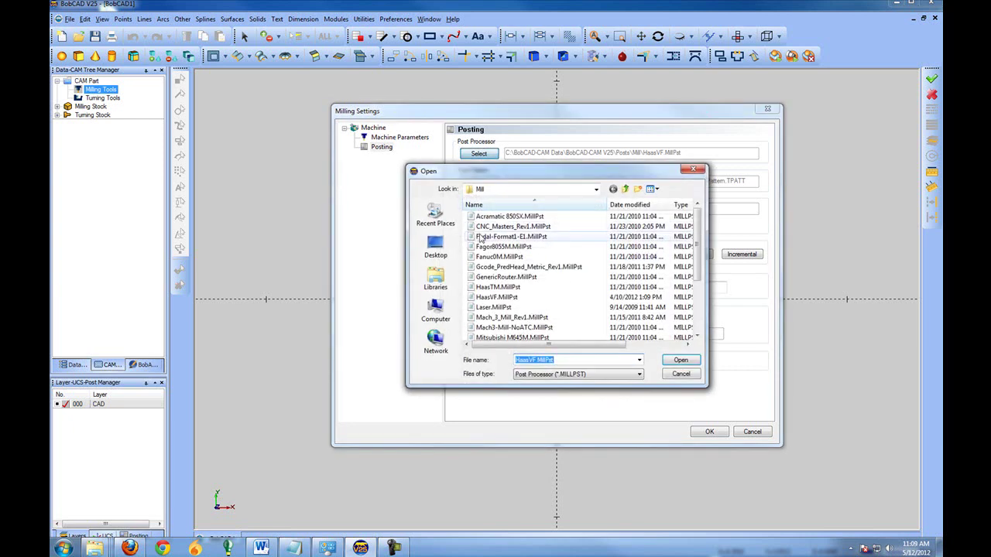
click(498, 256)
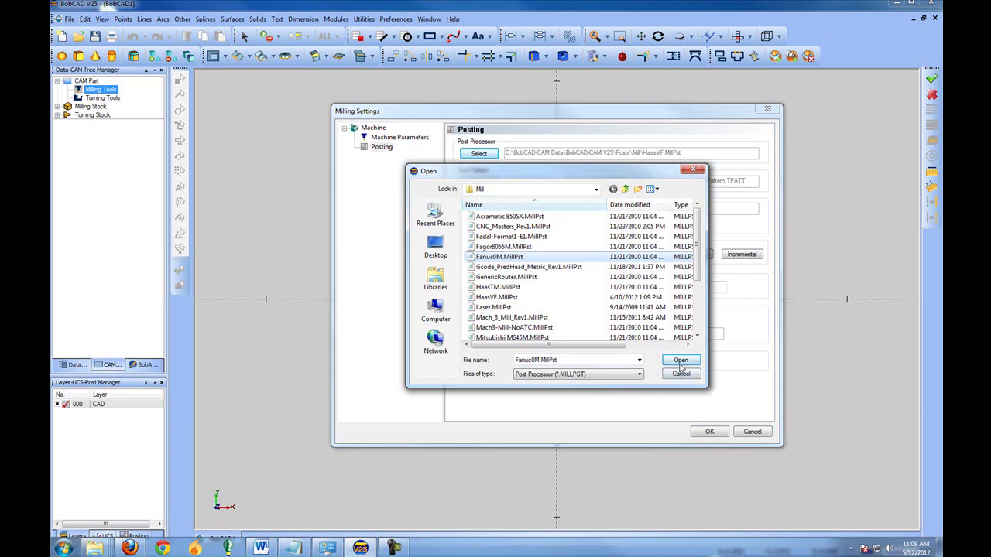
click(679, 362)
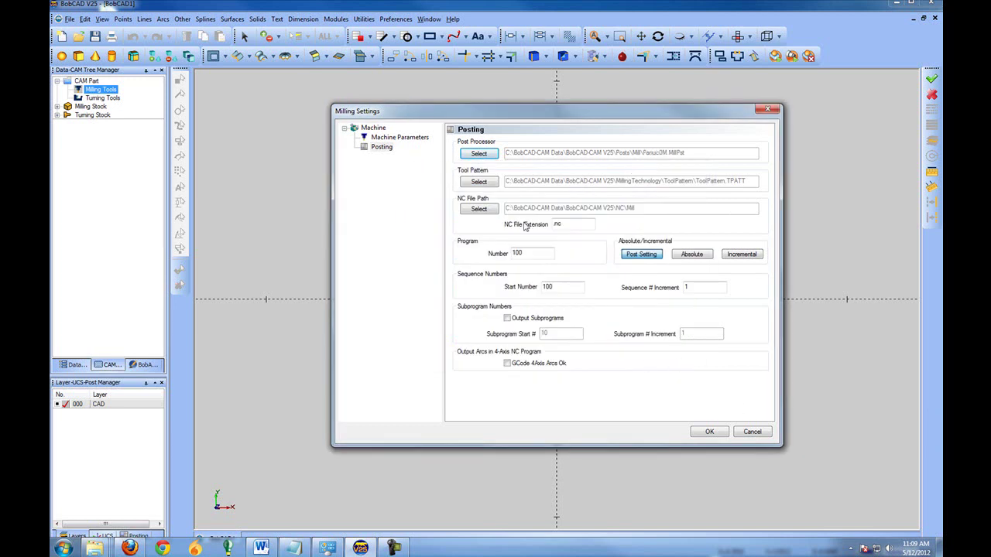
- Change the NC File Extension from .nc to .tap
click(574, 225)
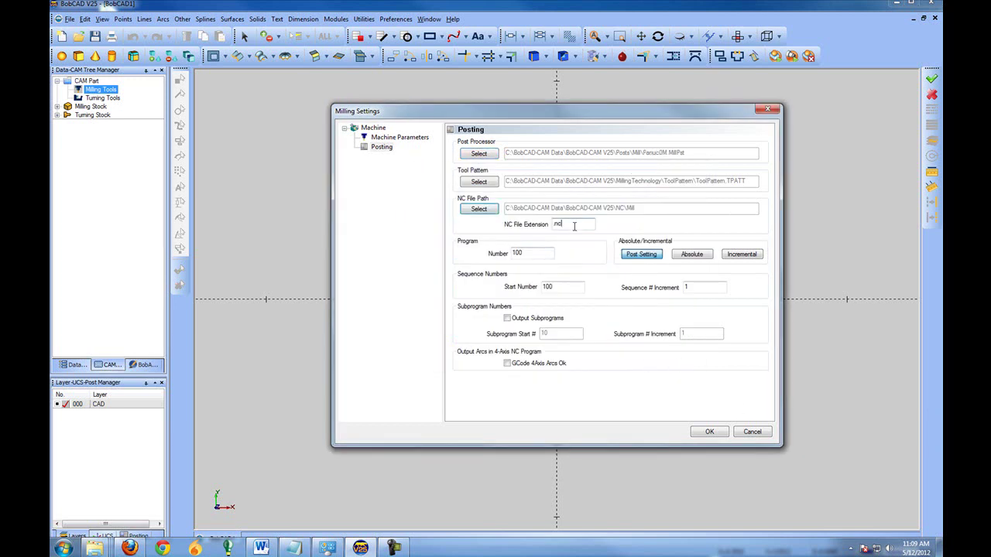
key(BackSpace)
key(BackSpace)
key(BackSpace)
text(.tap)
drag(565, 224, 539, 227)
click(572, 224)
click(564, 224)
double_click(550, 224)
click(577, 225)
click(552, 223)
click(537, 255)
drag(535, 255, 499, 253)
click(692, 256)
click(743, 256)
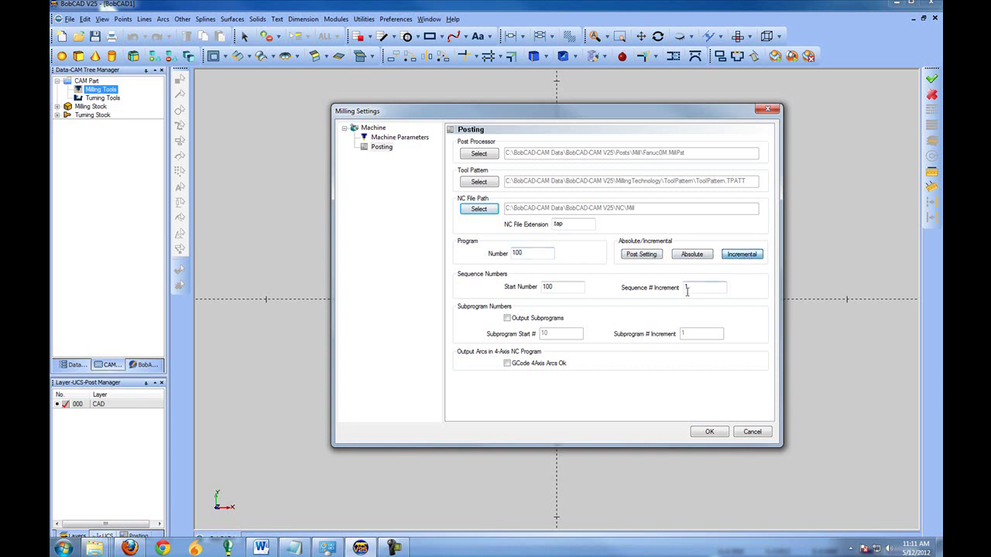
click(637, 256)
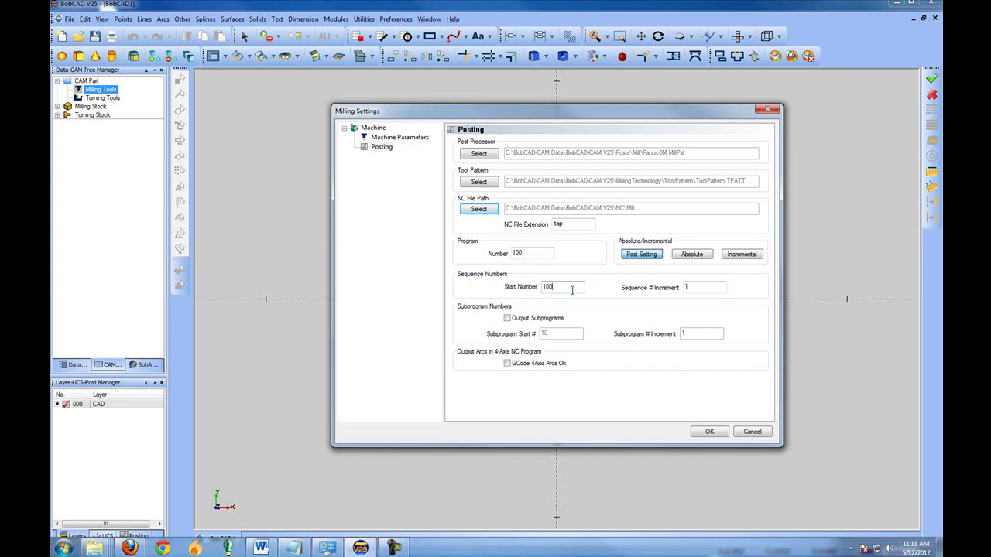
- Set sequence Start Number to 1 and Sequence # Increment to 10, and tick Output Subprograms
drag(571, 287, 522, 288)
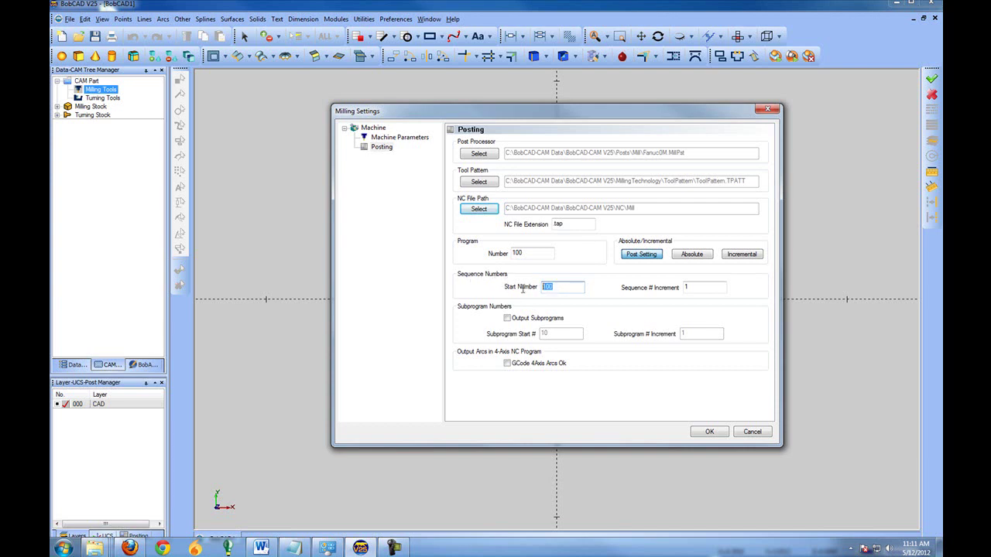
click(708, 288)
drag(567, 288, 531, 289)
text(10)
click(688, 287)
text(0)
key(BackSpace)
click(698, 289)
key(BackSpace)
text(0)
click(507, 318)
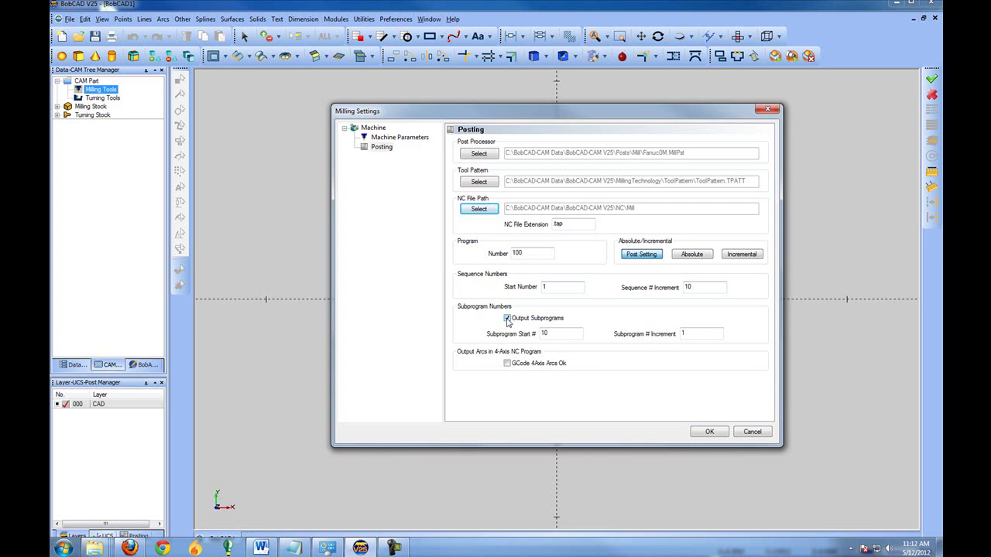
- Leave Output Subprograms and GCode 4Axis Arcs Ok unticked, then accept the Milling Settings
click(507, 319)
click(507, 319)
click(507, 318)
click(507, 364)
click(507, 364)
click(710, 433)
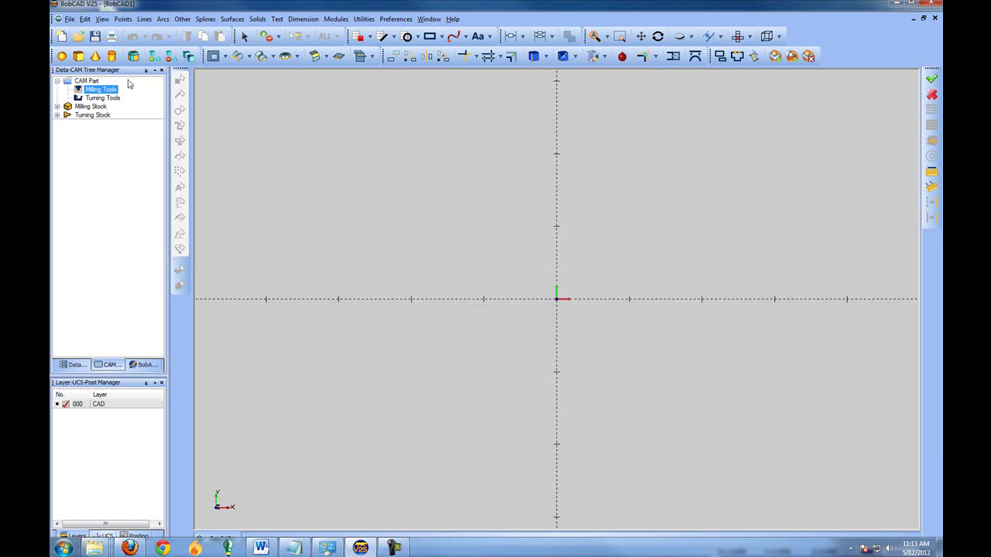
- Open Milling Tools' Default > Current Settings and show the Machine Parameters page
right_click(88, 90)
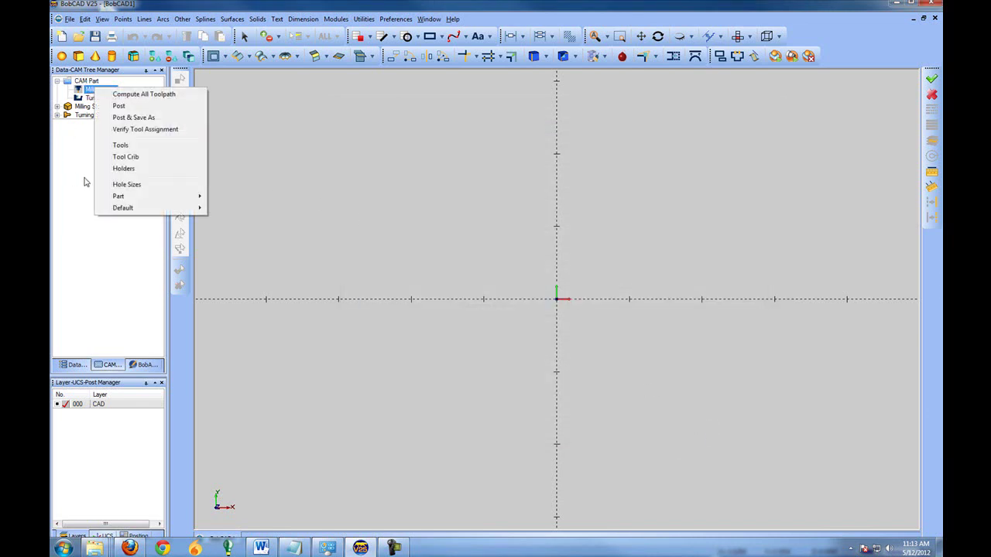
mouse_move(141, 207)
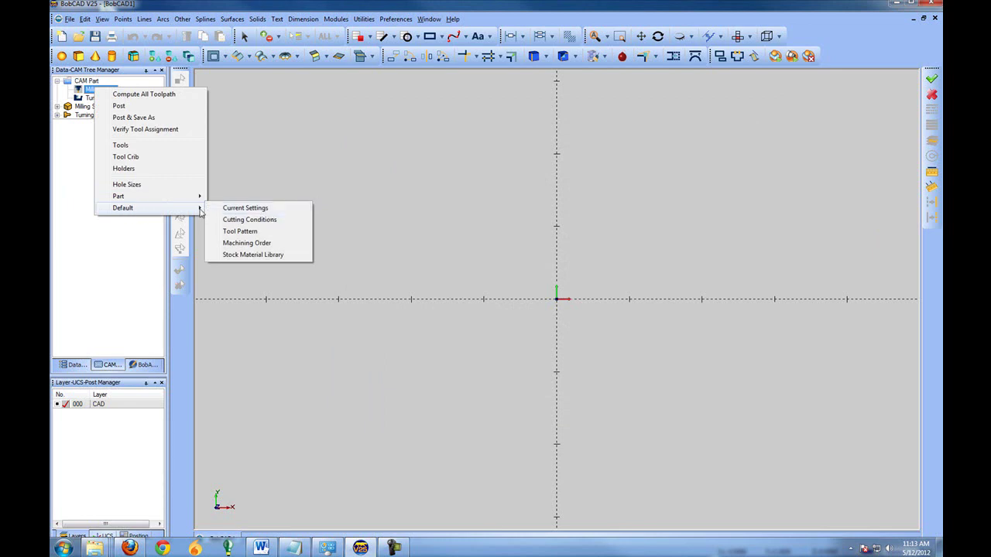
click(245, 209)
click(339, 141)
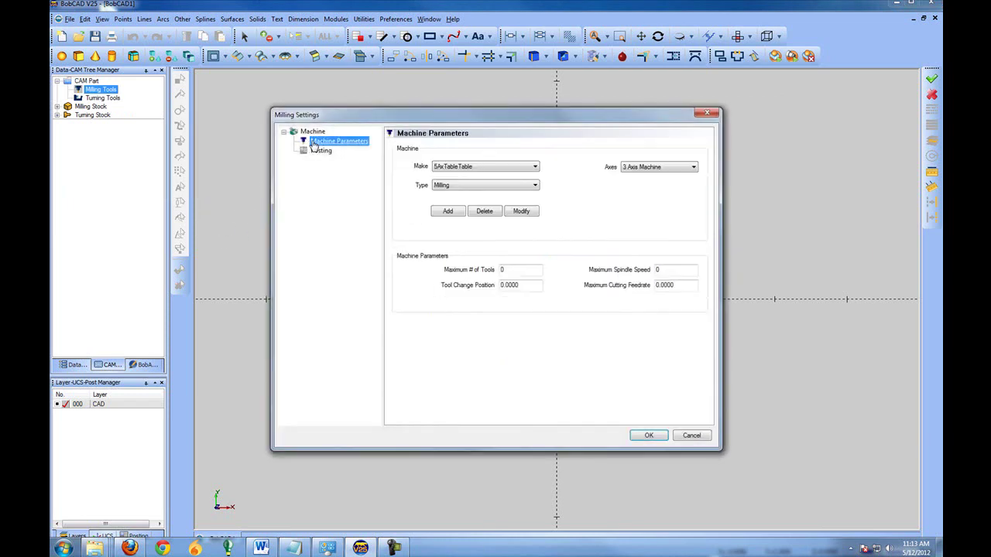
- Choose FANUC O as the machine make and check the Posting page
click(534, 168)
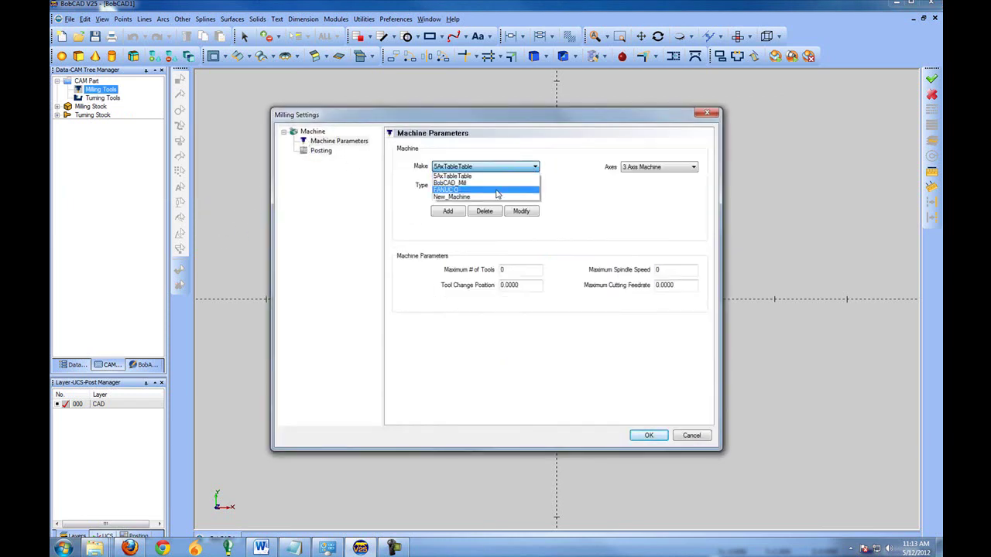
click(462, 190)
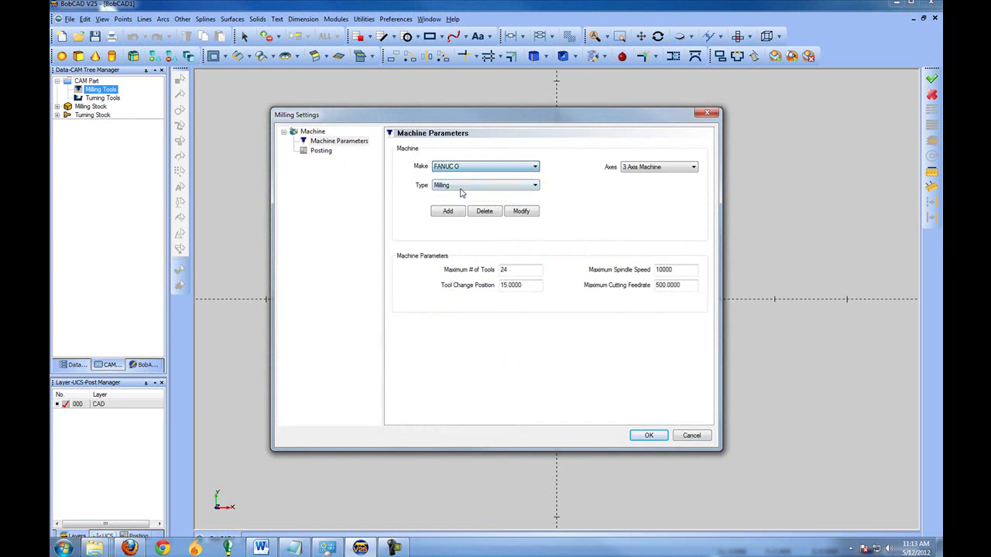
click(316, 152)
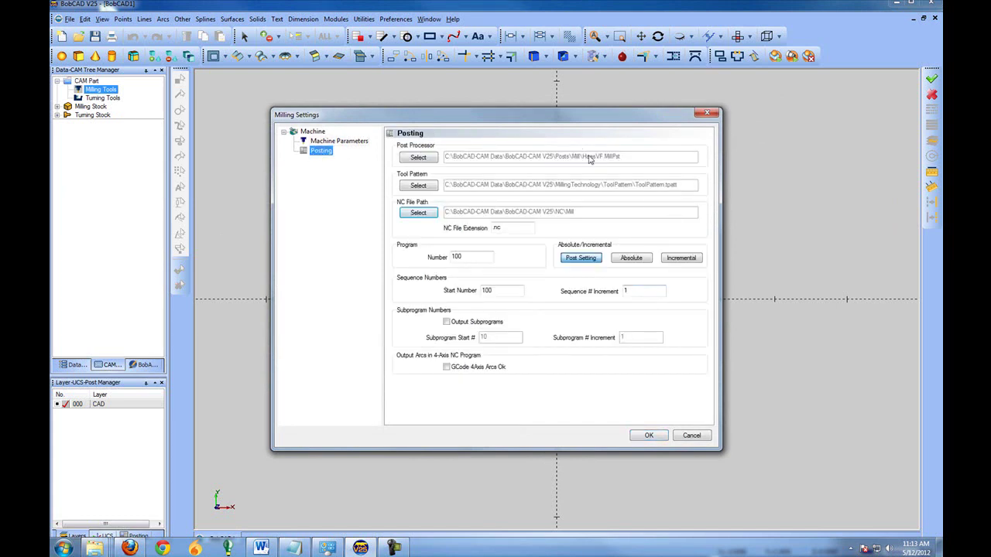
click(334, 143)
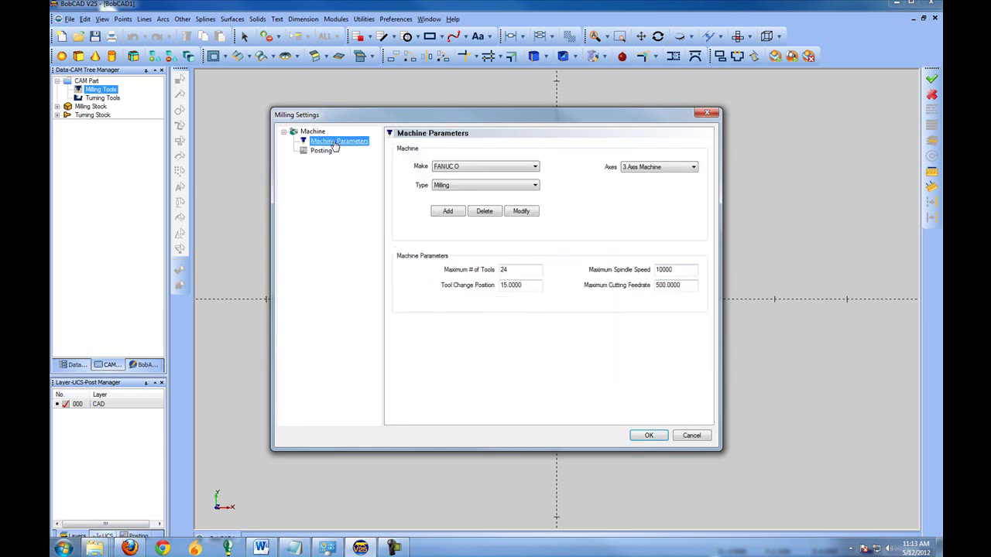
- Select 5AxTableTable in the Make list
click(534, 167)
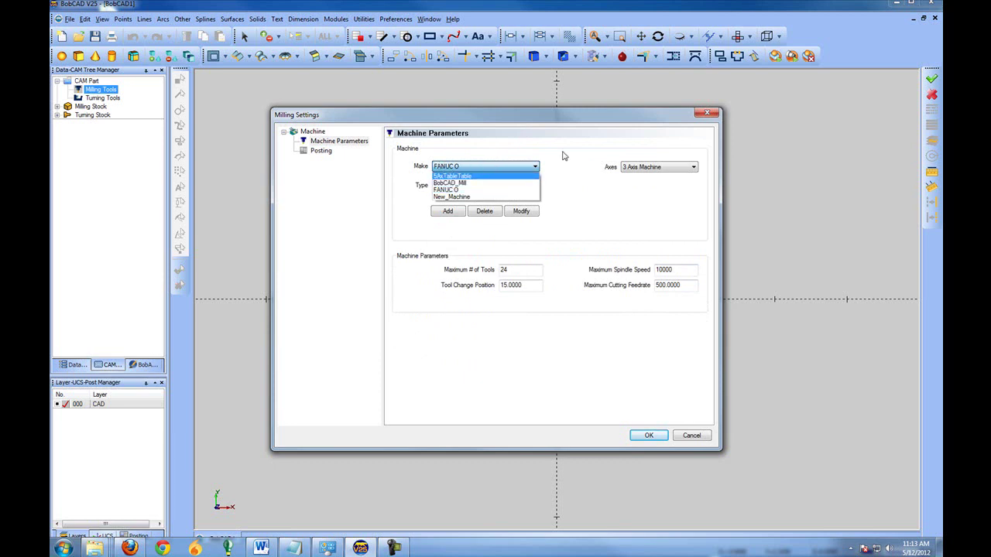
click(512, 168)
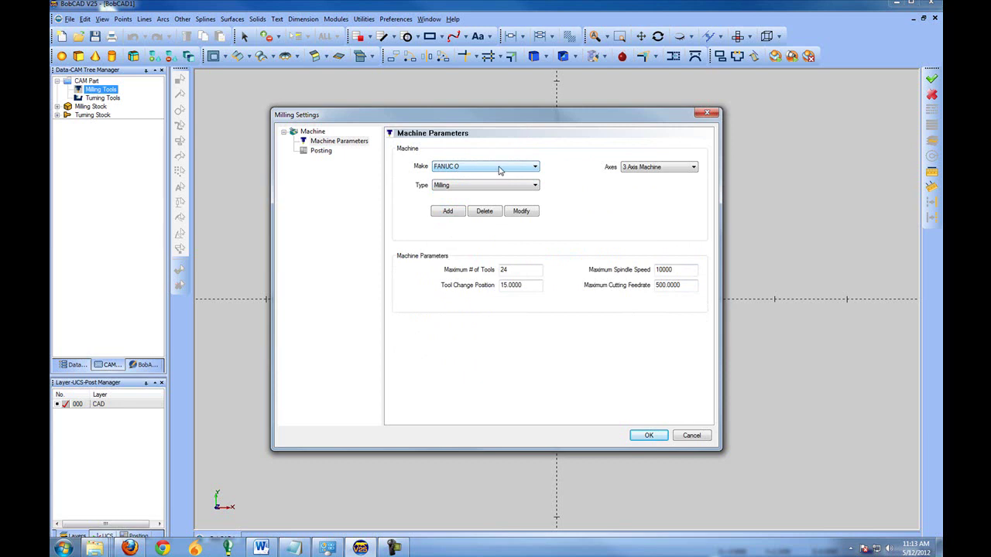
click(499, 168)
click(459, 177)
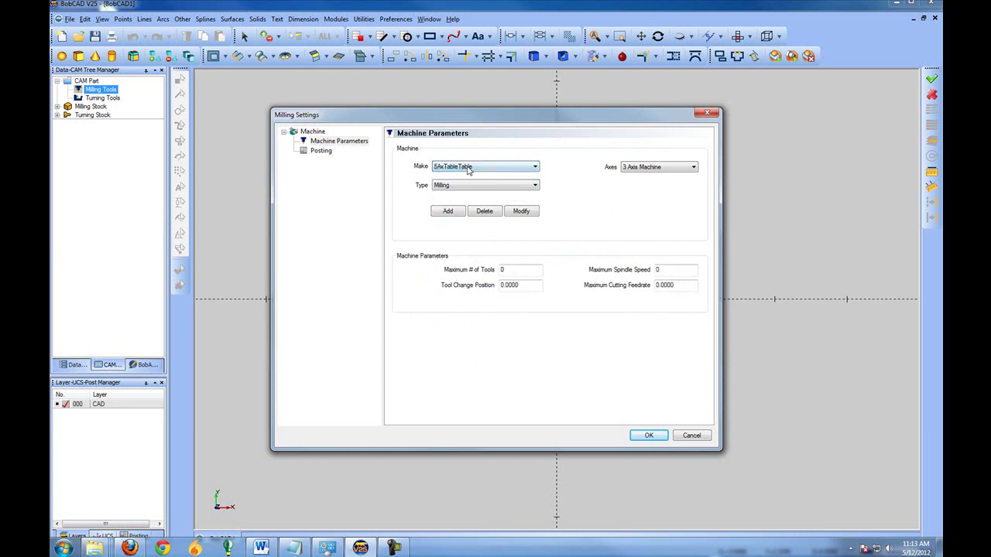
- Delete the 5AxTableTable and BobCAD_Mill machine makes, confirming each deletion
click(480, 211)
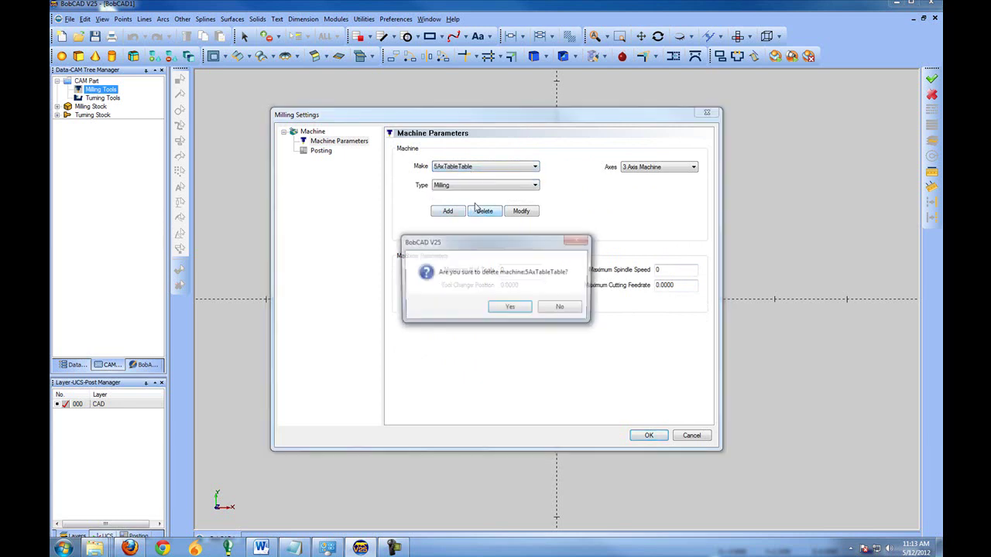
click(509, 307)
click(485, 214)
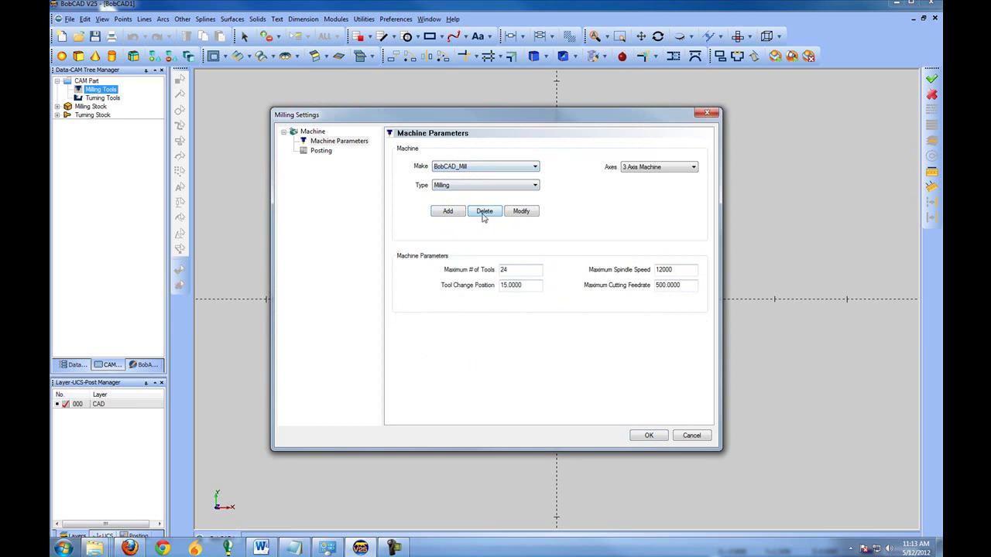
click(499, 308)
- Check the remaining machine makes and keep FANUC O selected
click(509, 168)
click(498, 165)
click(535, 167)
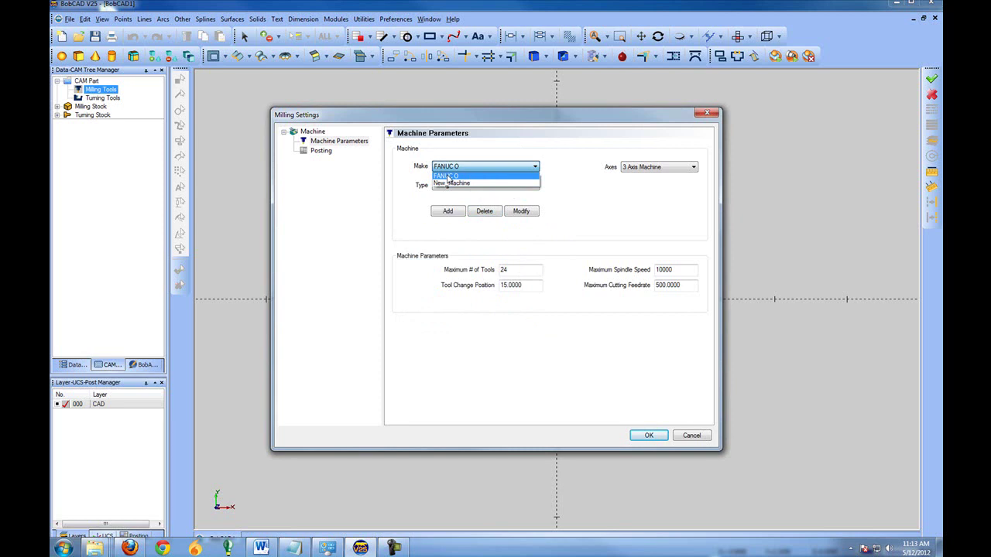
click(447, 177)
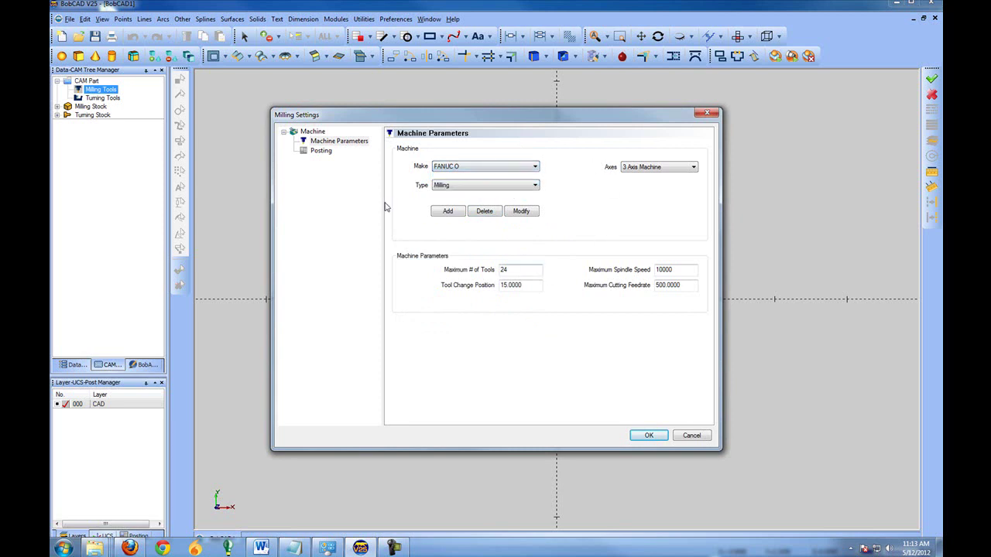
- Review the Posting and Machine Parameters pages, then accept the settings with OK
click(318, 154)
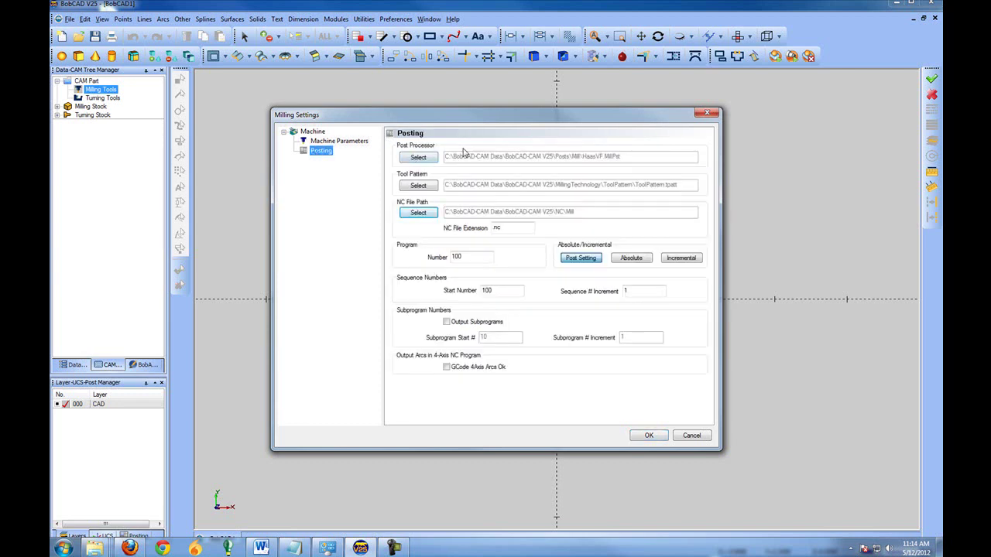
click(349, 144)
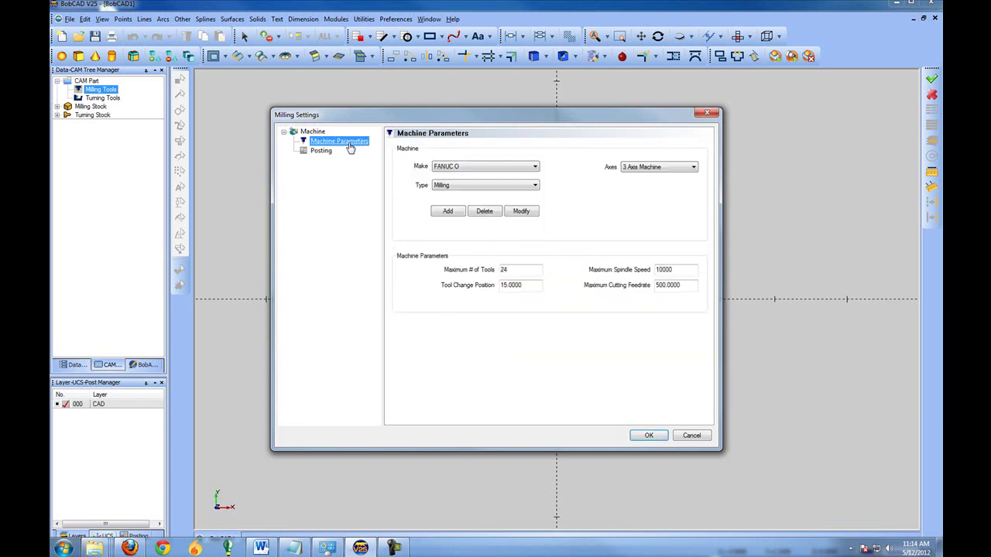
click(649, 436)
click(649, 436)
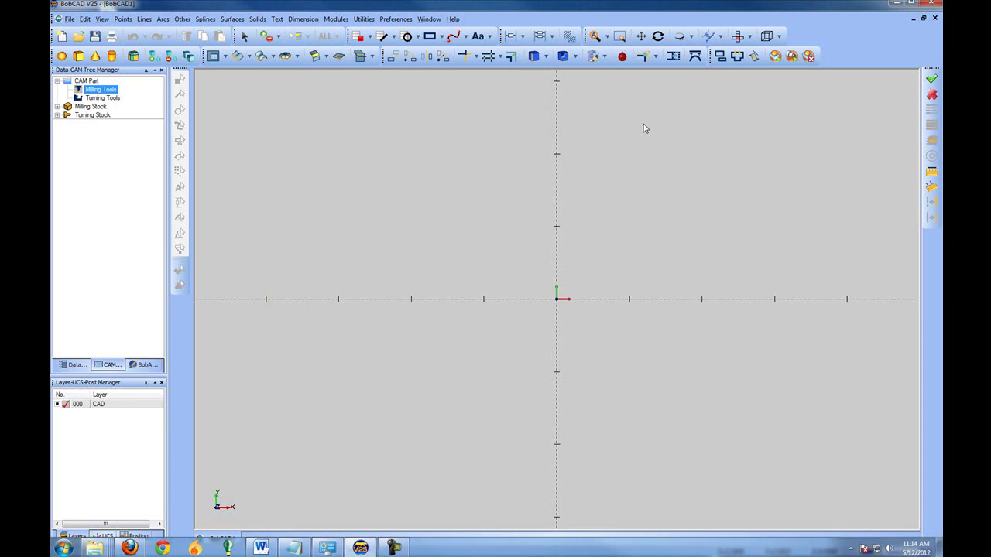